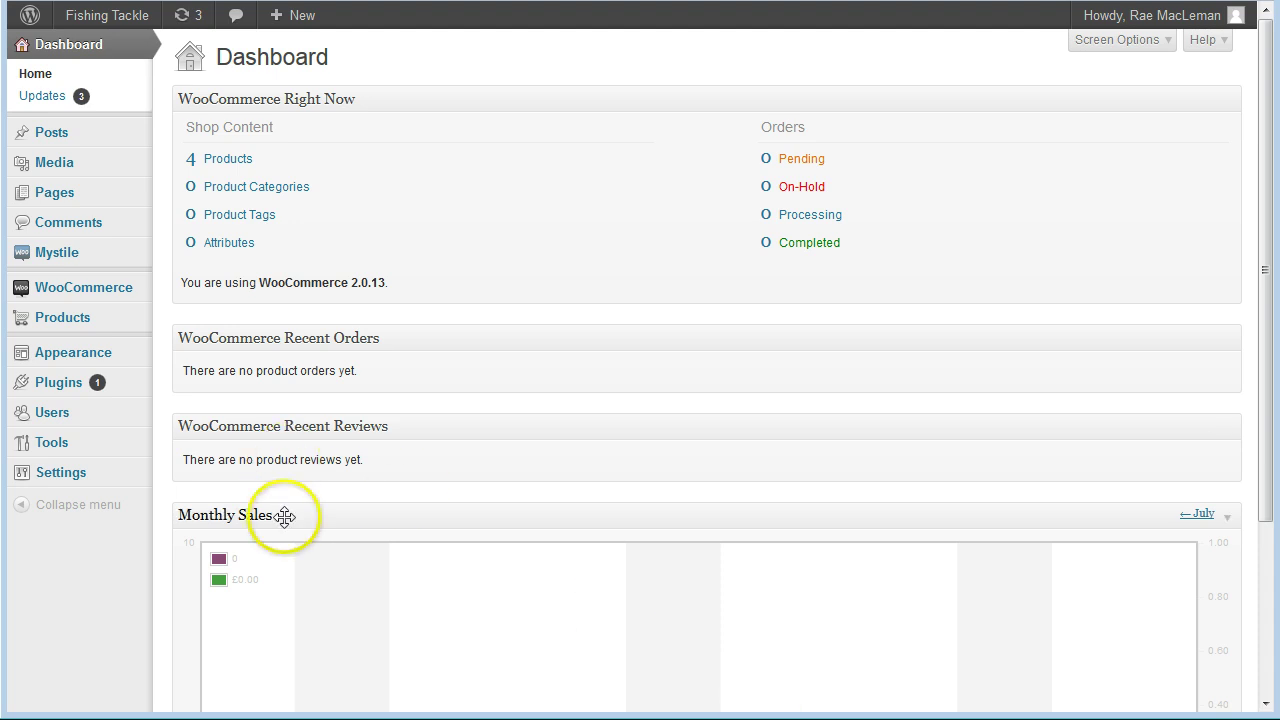
# Reveal the WooCommerce submenu in the left admin sidebar.
pyautogui.moveTo(62, 289)
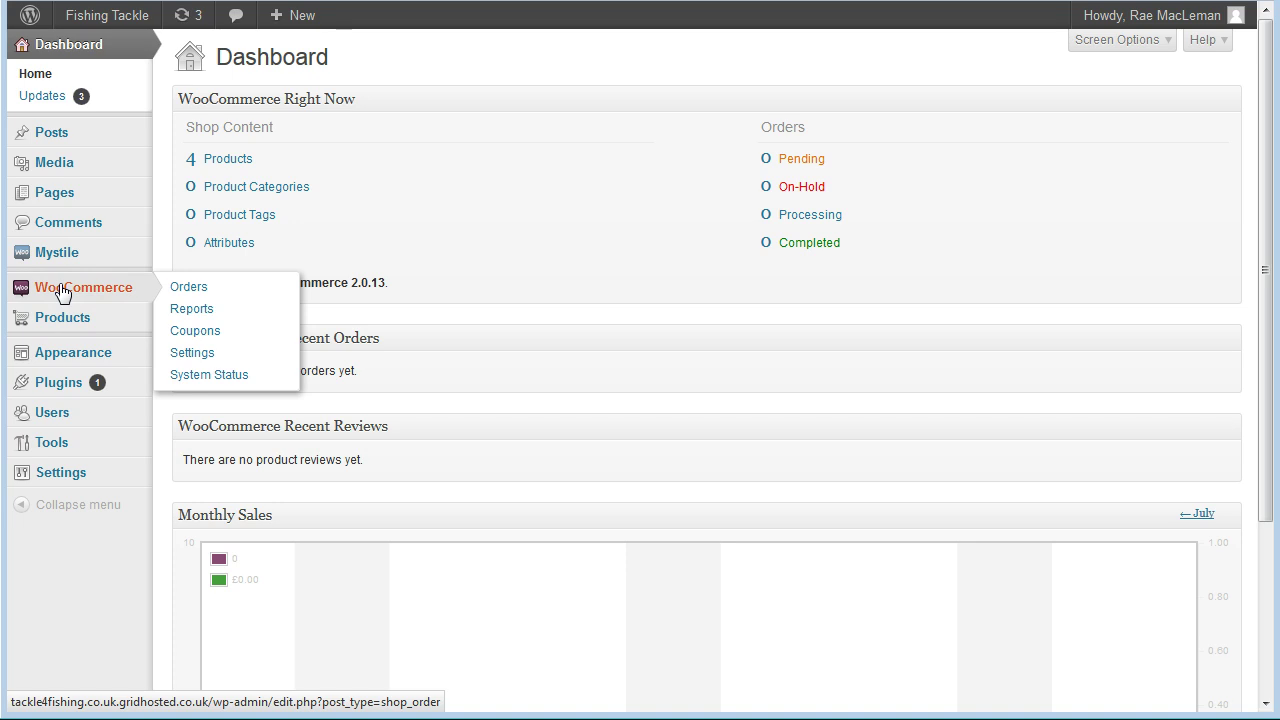
# Open the WooCommerce Settings page on its General tab.
pyautogui.click(197, 356)
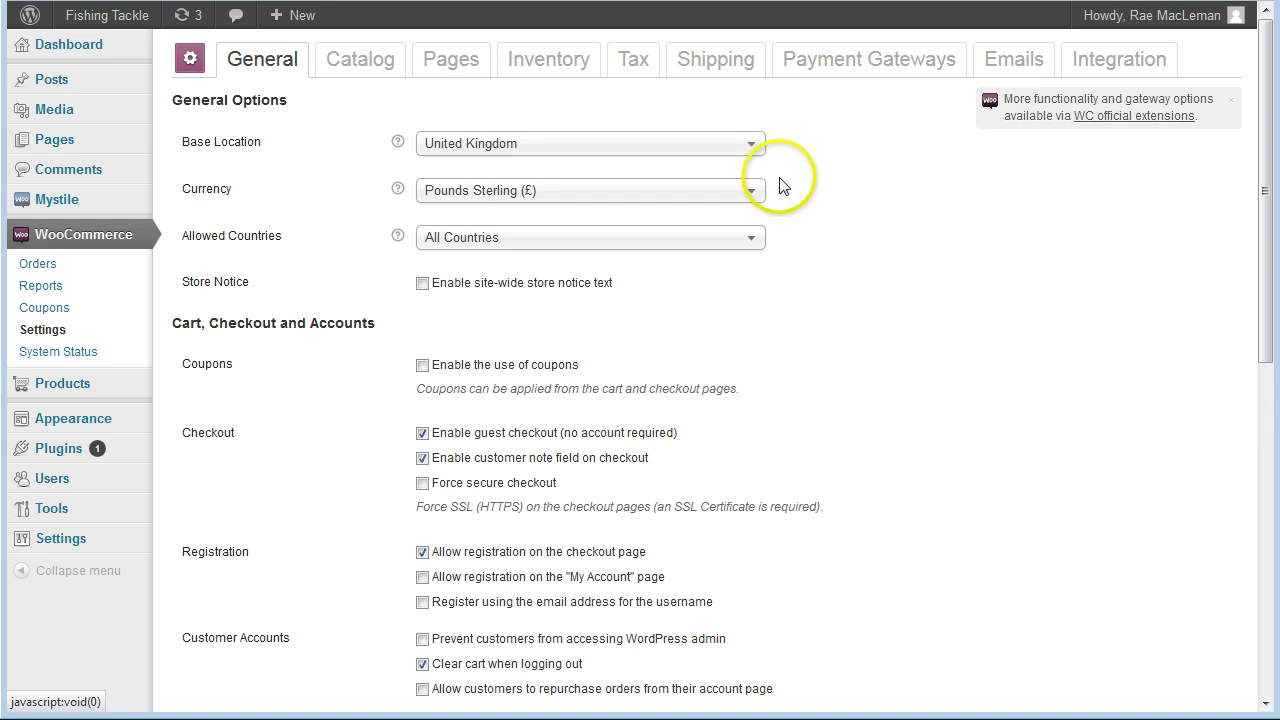
# Change Allowed Countries from all countries to Specific Countries.
pyautogui.click(755, 240)
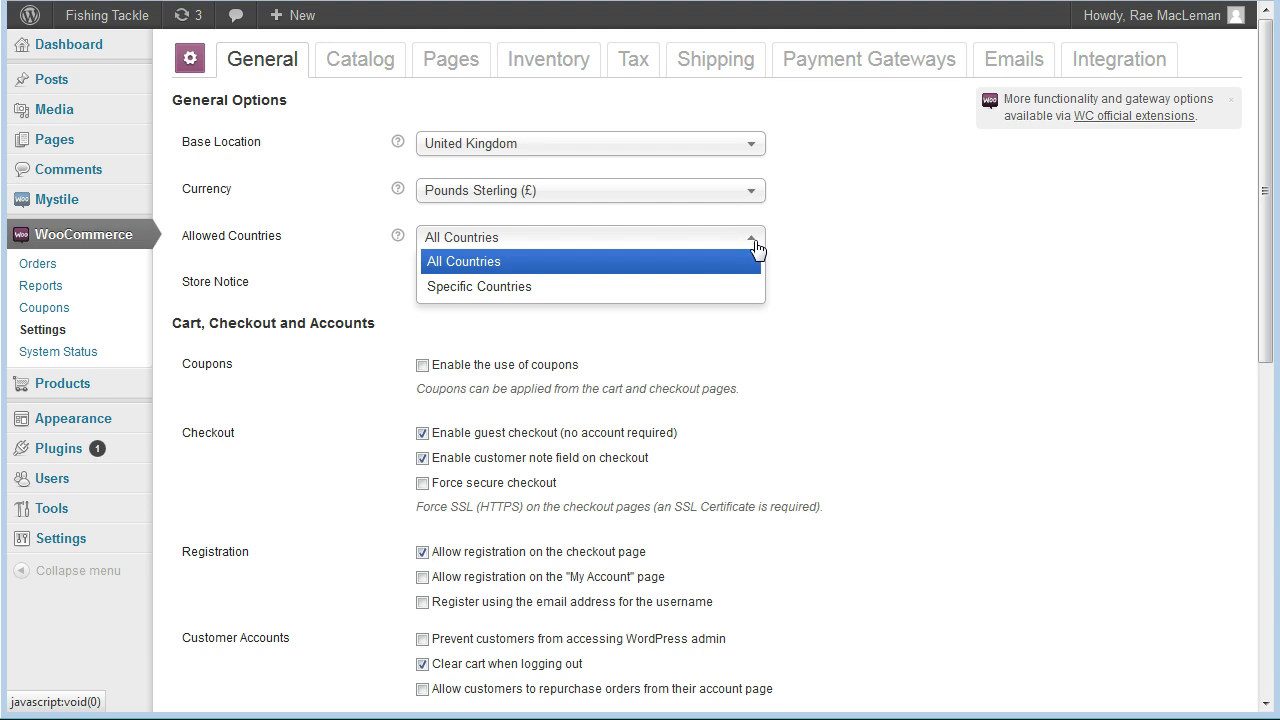
pyautogui.click(698, 241)
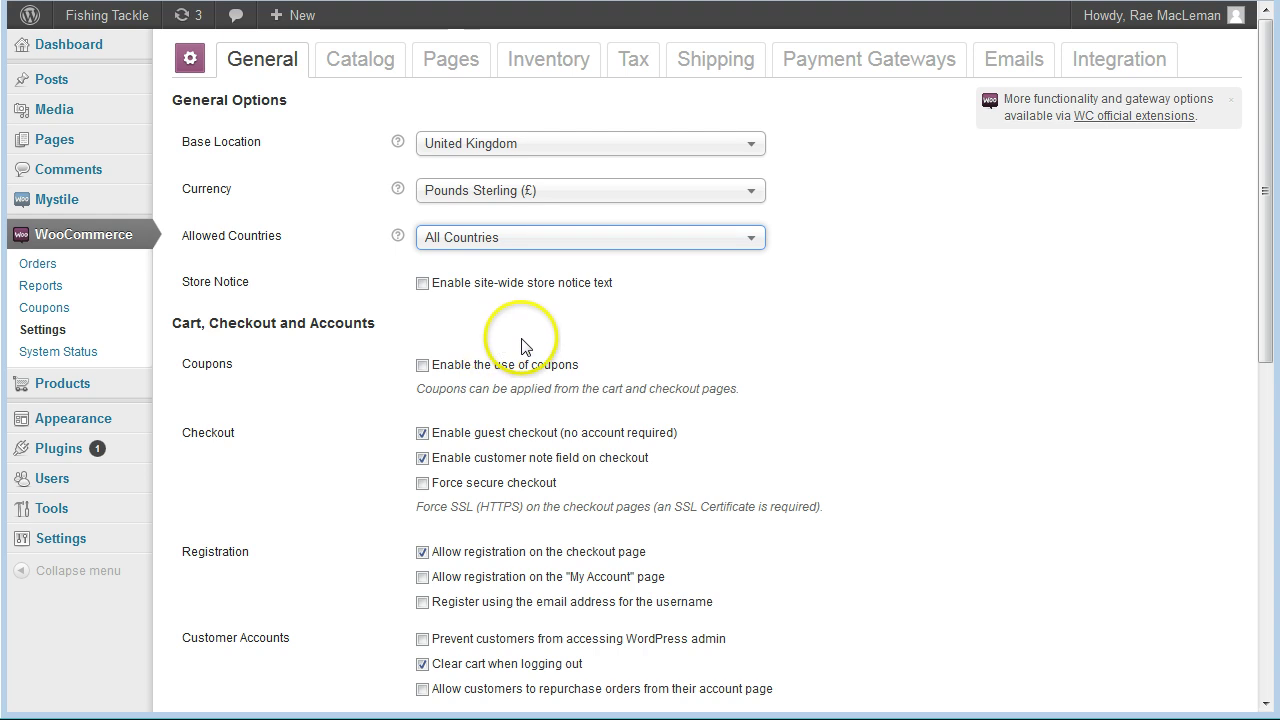
pyautogui.click(754, 243)
pyautogui.click(742, 285)
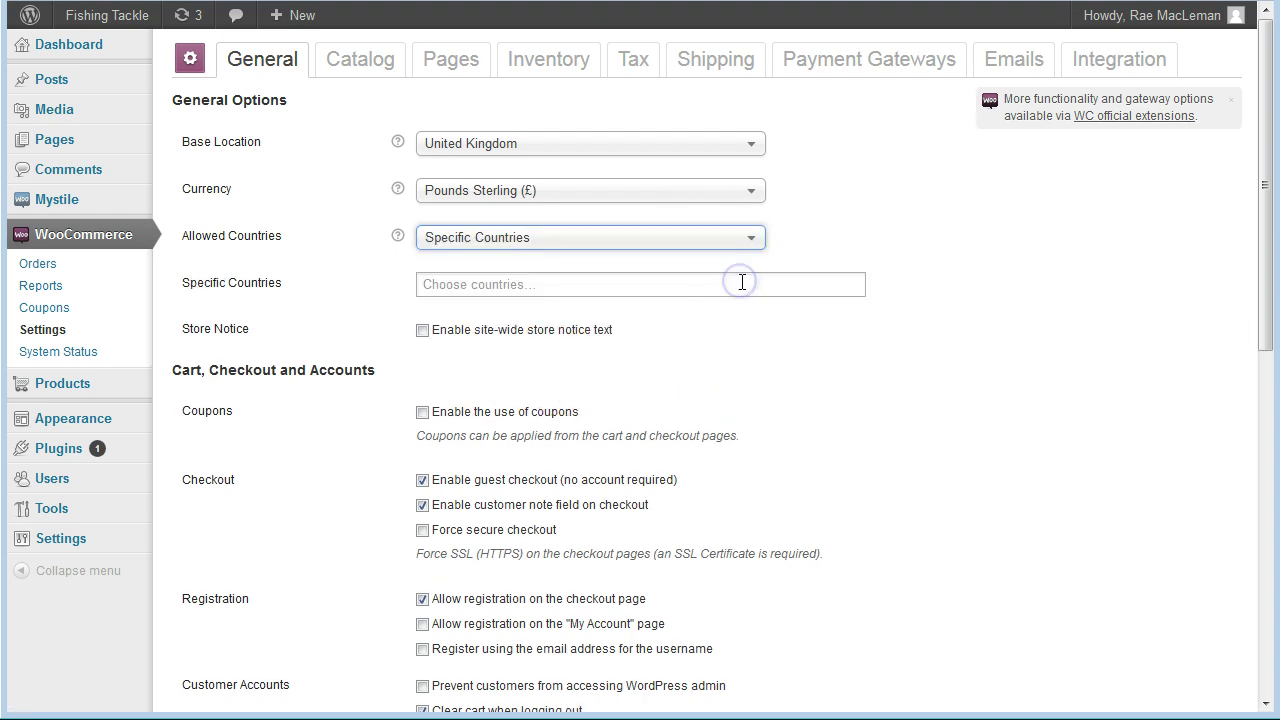
# Add United Kingdom and Isle of Man to the Specific Countries list.
pyautogui.click(590, 285)
pyautogui.moveTo(857, 326); pyautogui.dragTo(858, 512)
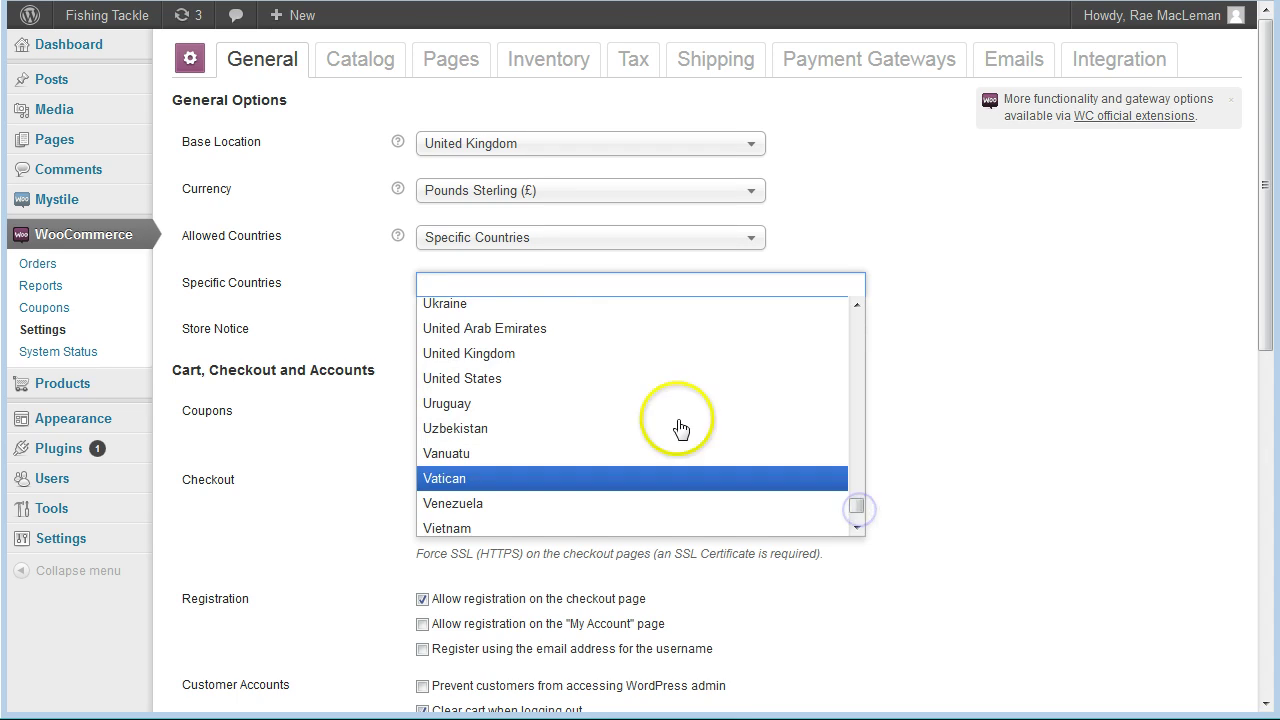
pyautogui.click(524, 356)
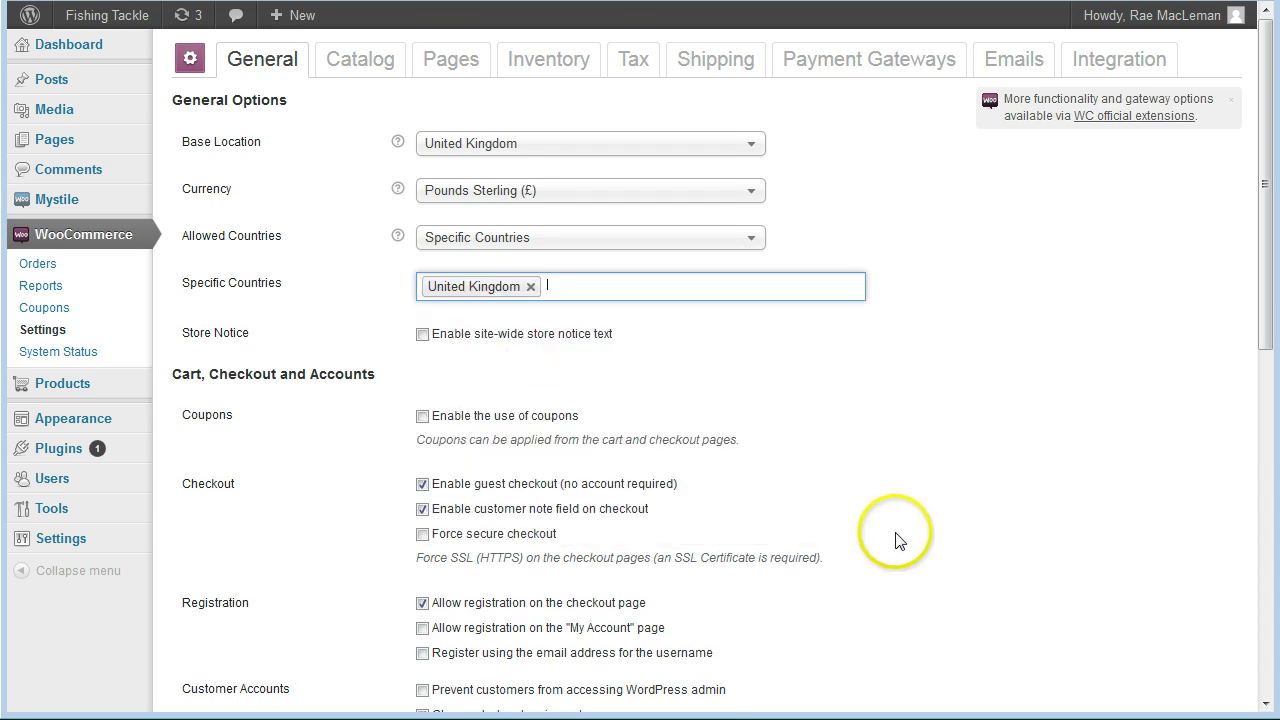
pyautogui.click(588, 285)
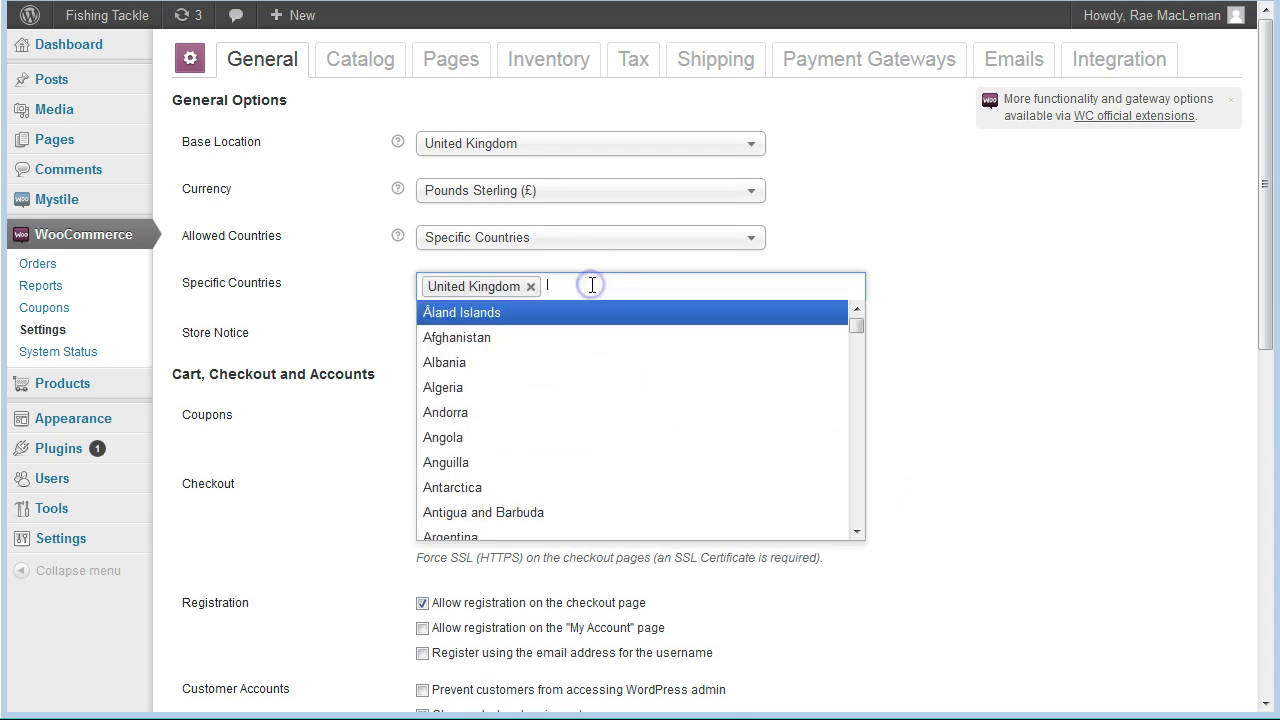
pyautogui.moveTo(855, 325); pyautogui.dragTo(860, 408)
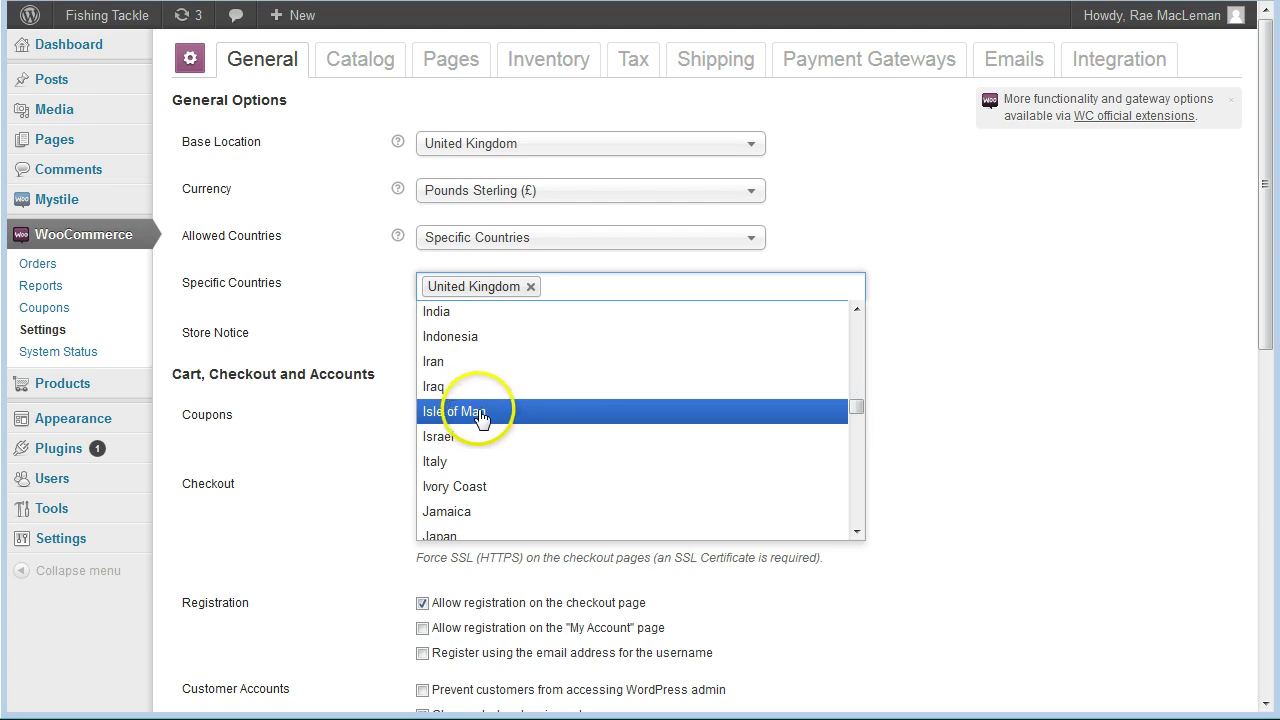
pyautogui.click(480, 418)
pyautogui.click(682, 285)
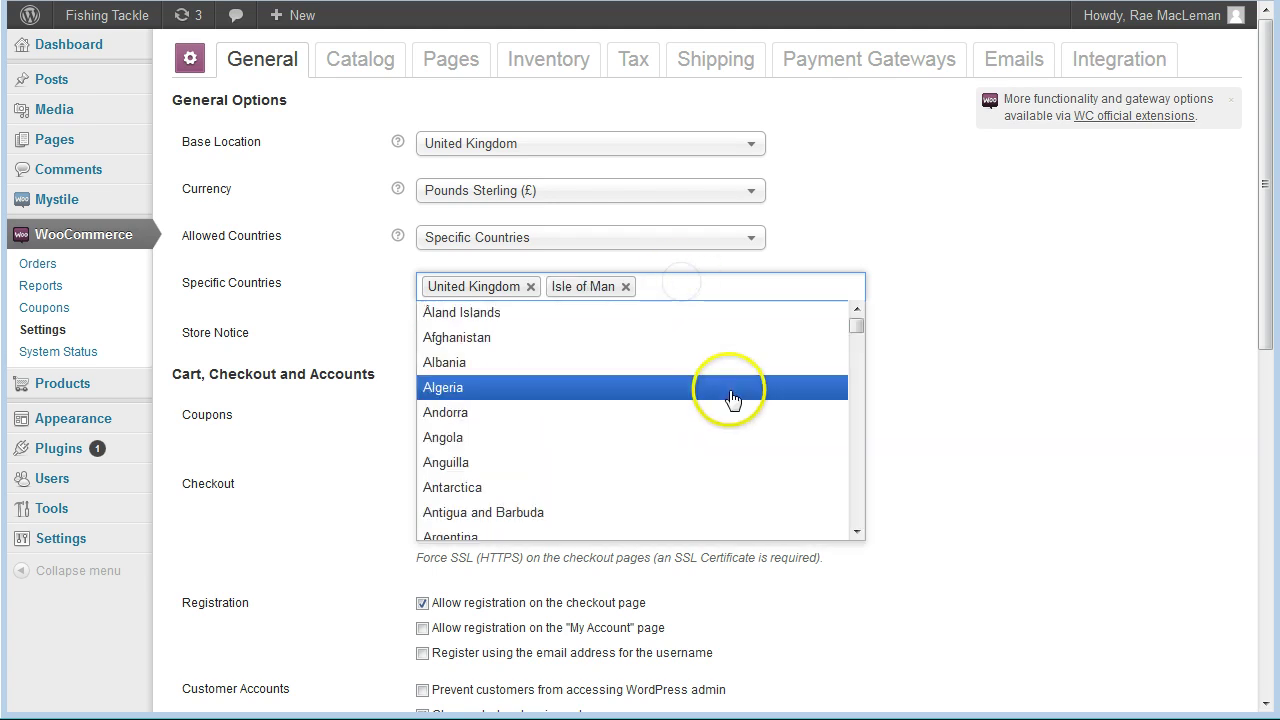
pyautogui.moveTo(854, 329); pyautogui.dragTo(852, 405)
pyautogui.click(926, 268)
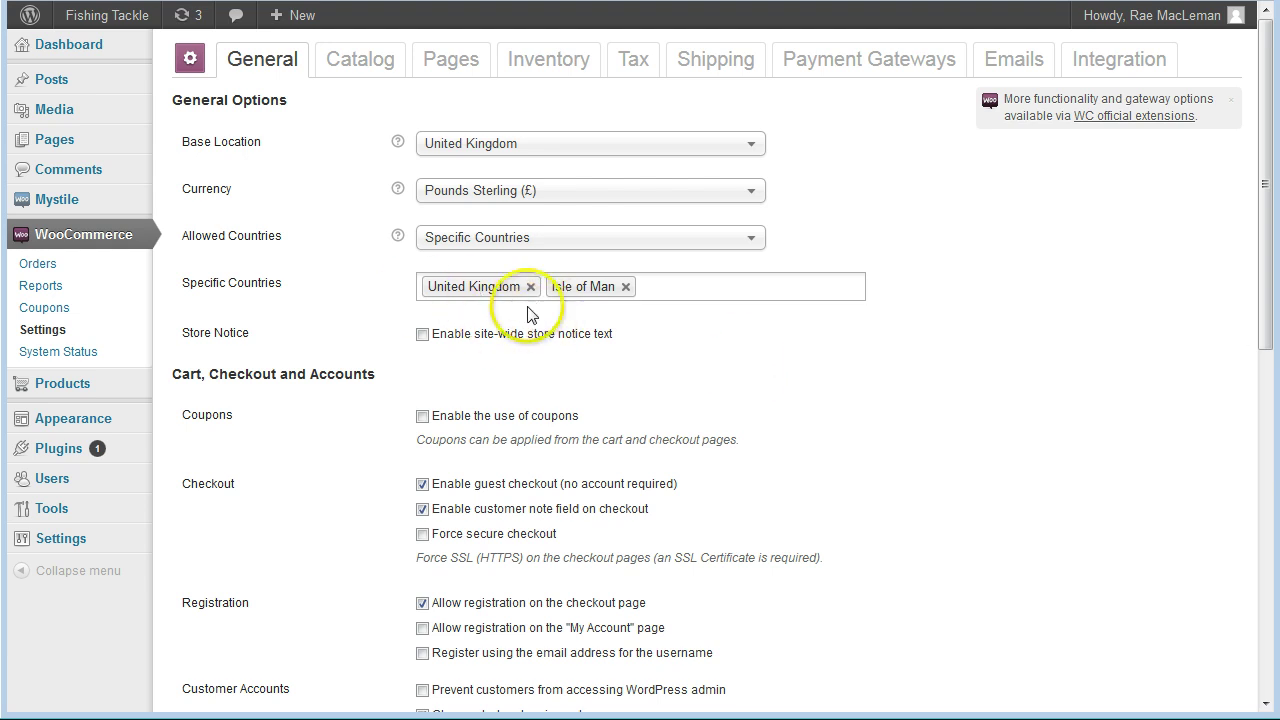
# Leave guest checkout enabled and save the General settings.
pyautogui.moveTo(1266, 164); pyautogui.dragTo(1268, 268)
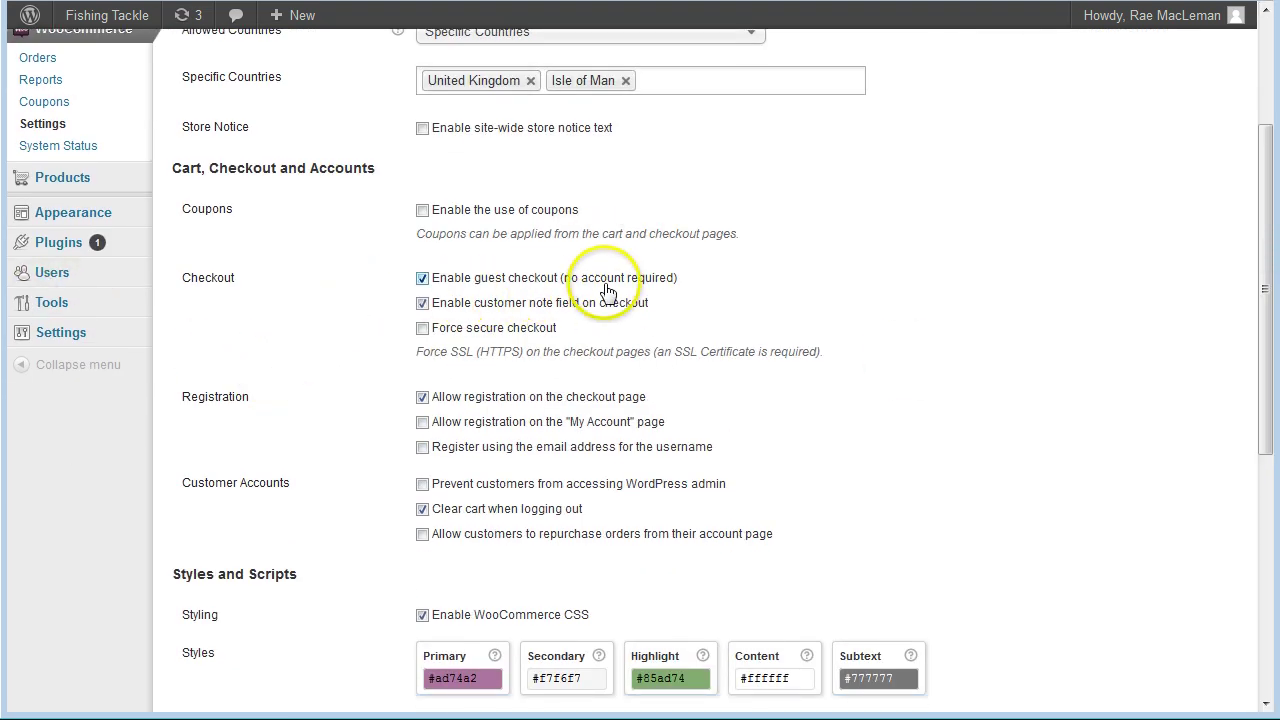
pyautogui.click(420, 281)
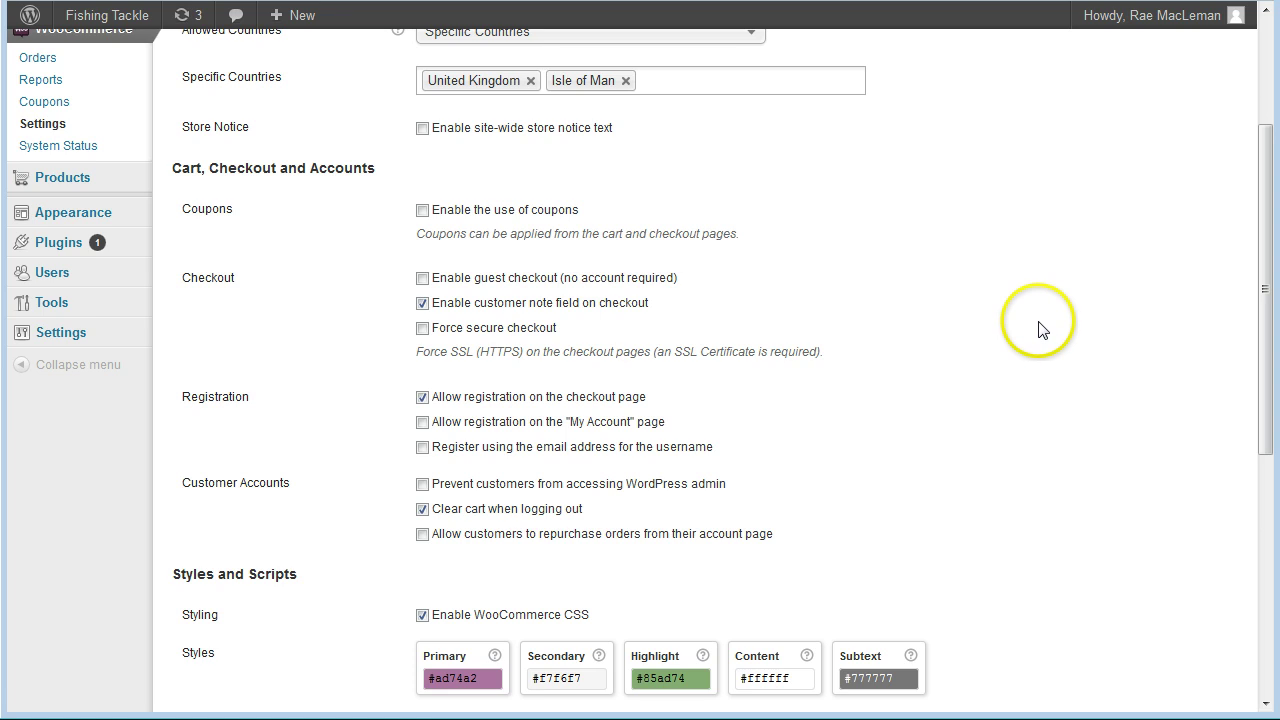
pyautogui.click(421, 284)
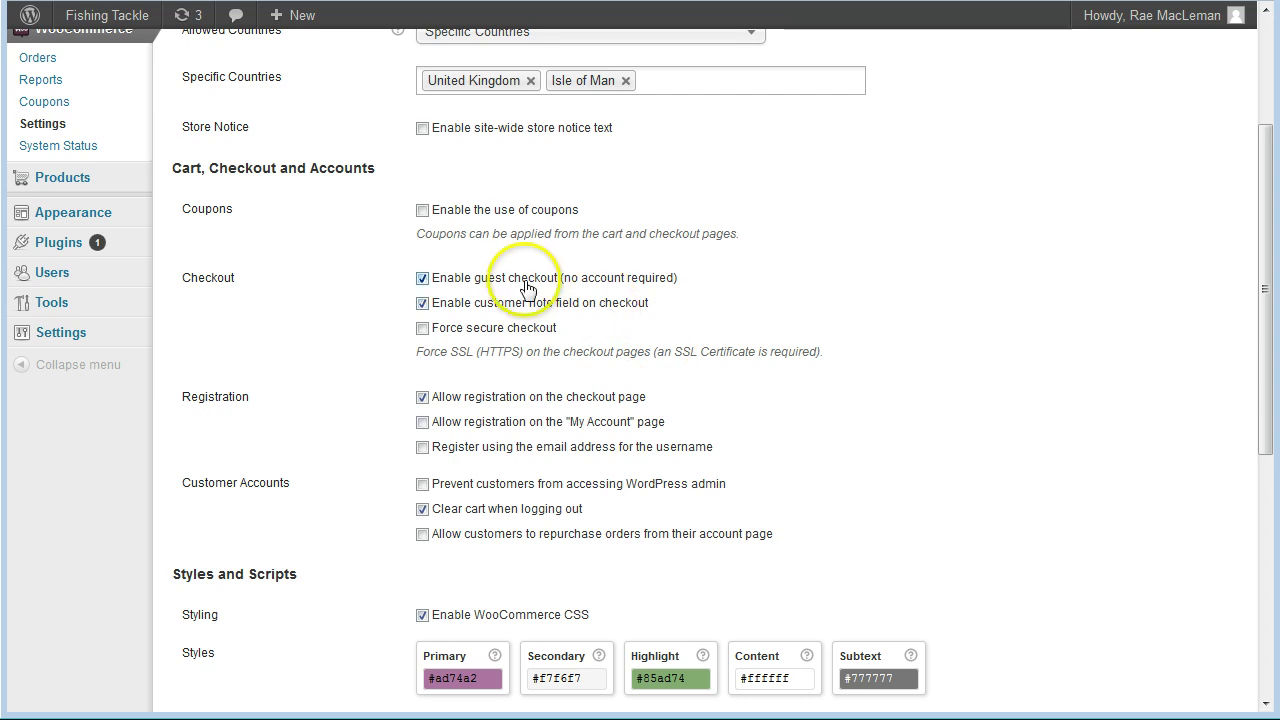
pyautogui.click(422, 278)
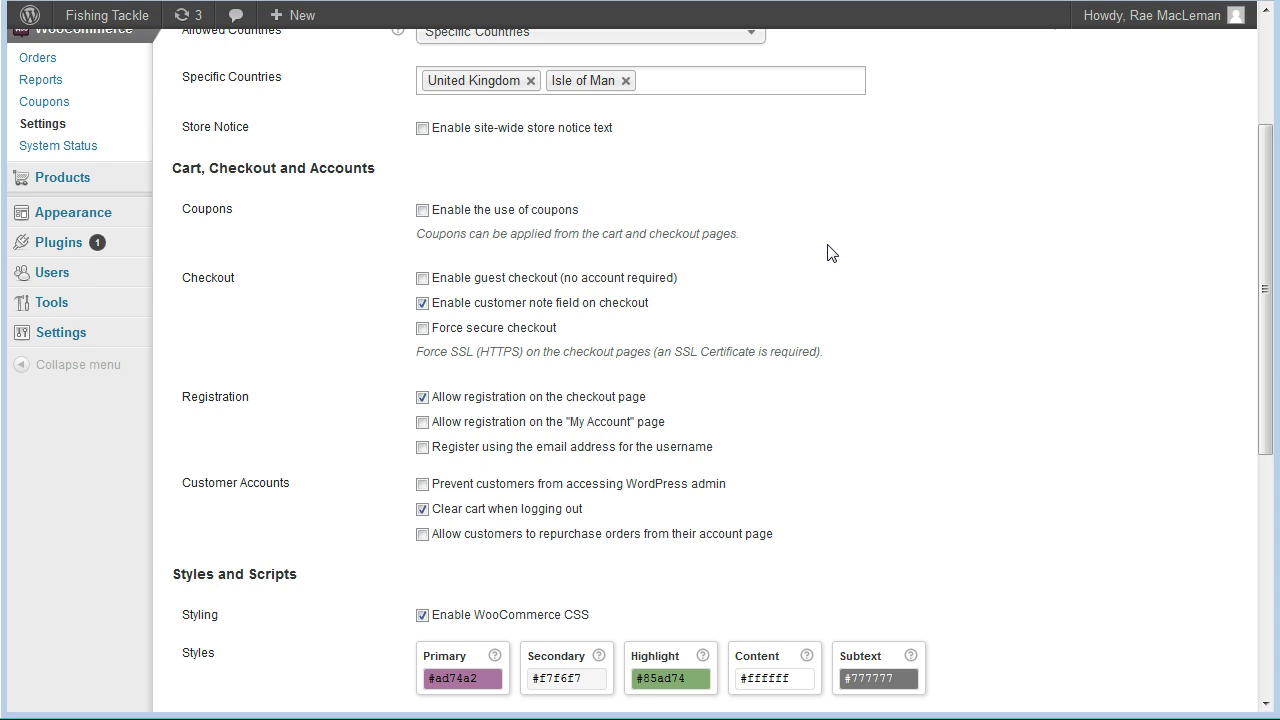
pyautogui.click(422, 278)
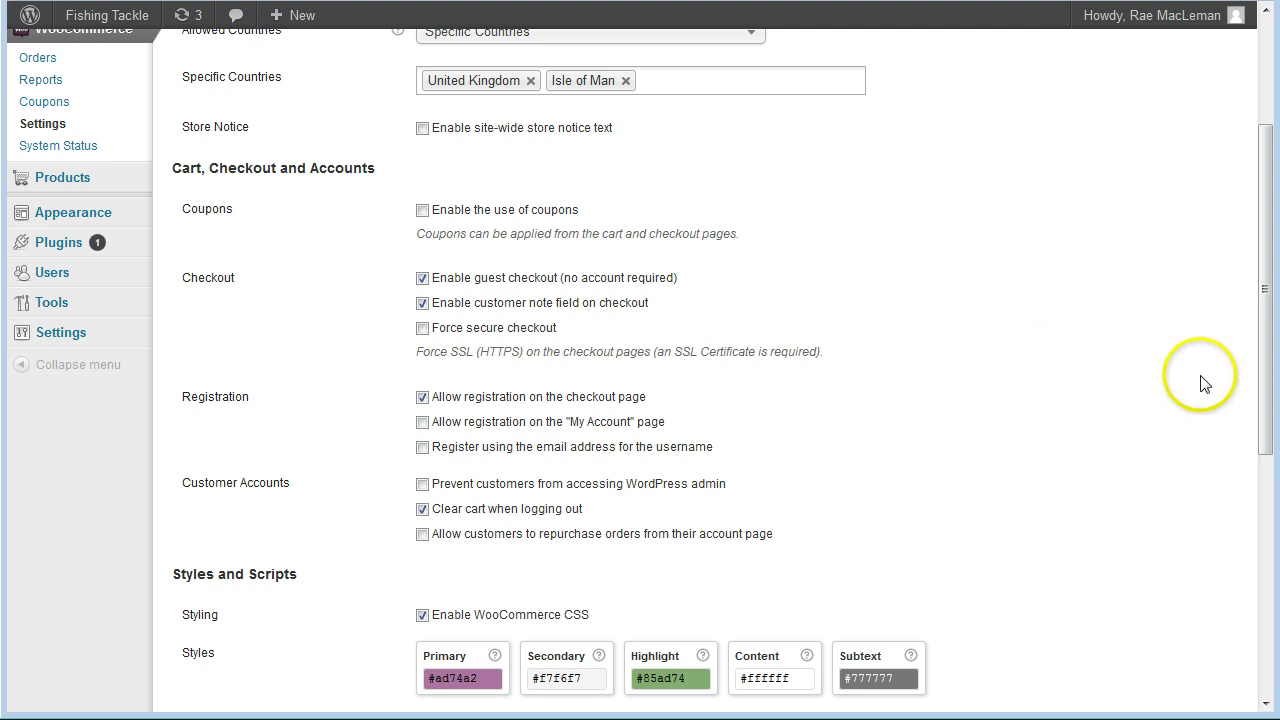
pyautogui.moveTo(1266, 354); pyautogui.dragTo(1266, 447)
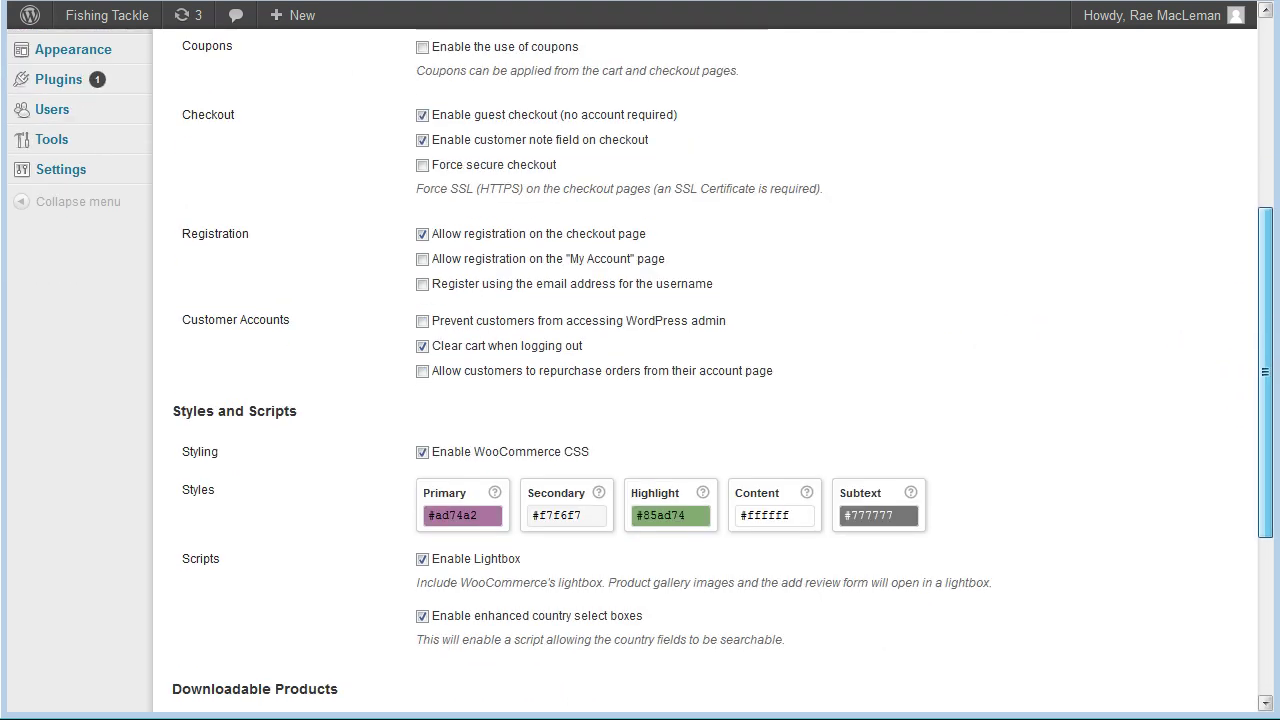
pyautogui.moveTo(1266, 381); pyautogui.dragTo(1266, 527)
pyautogui.click(250, 612)
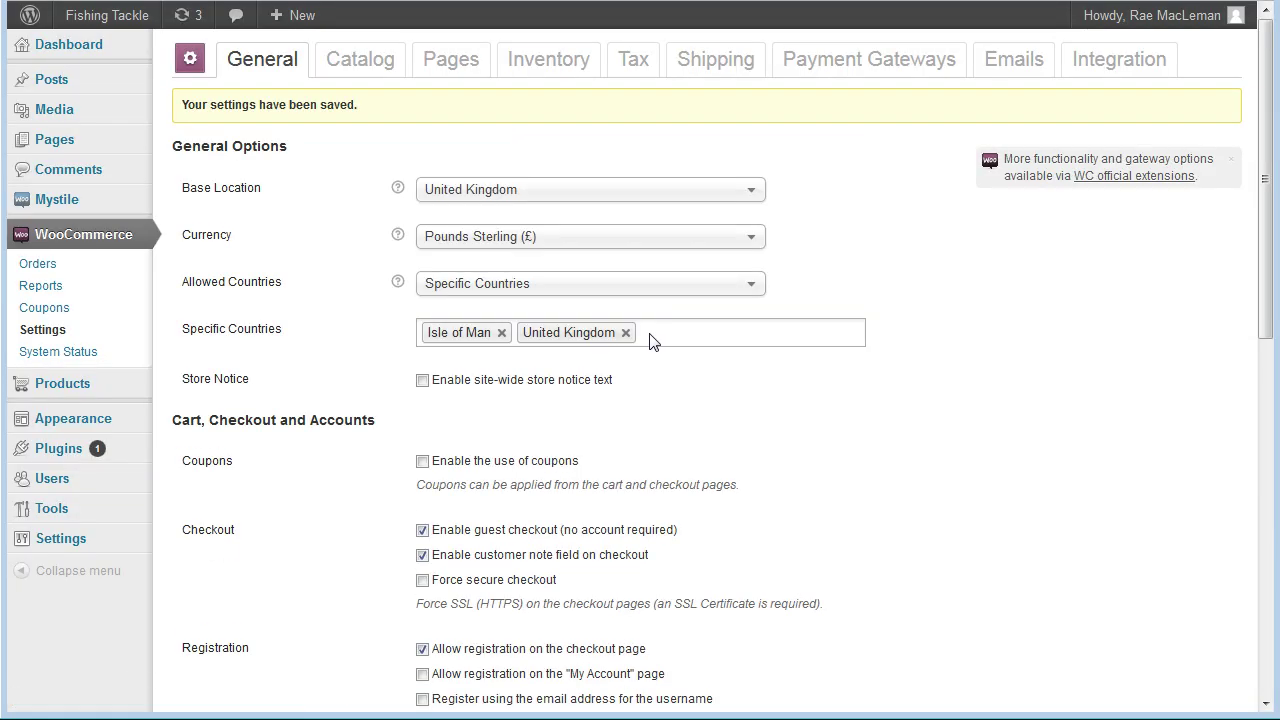
# On the Catalog tab, enable redirect to the cart page after adding, and save.
pyautogui.click(370, 70)
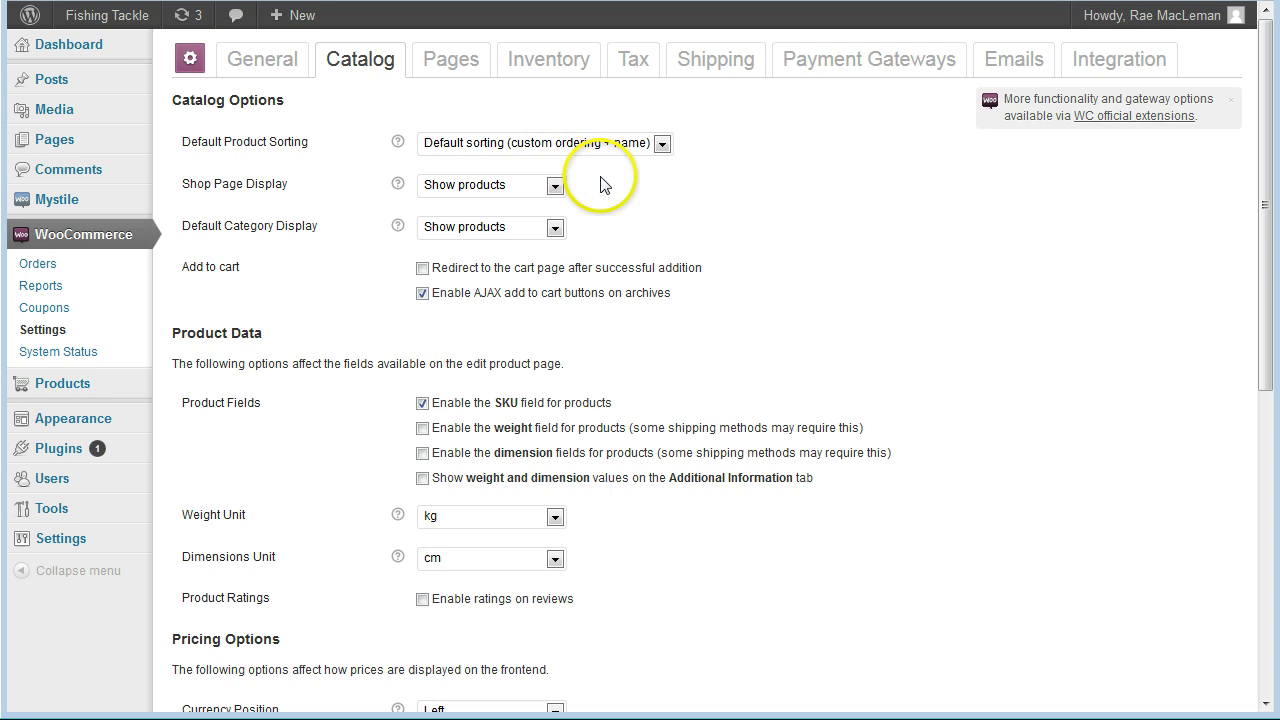
pyautogui.click(554, 187)
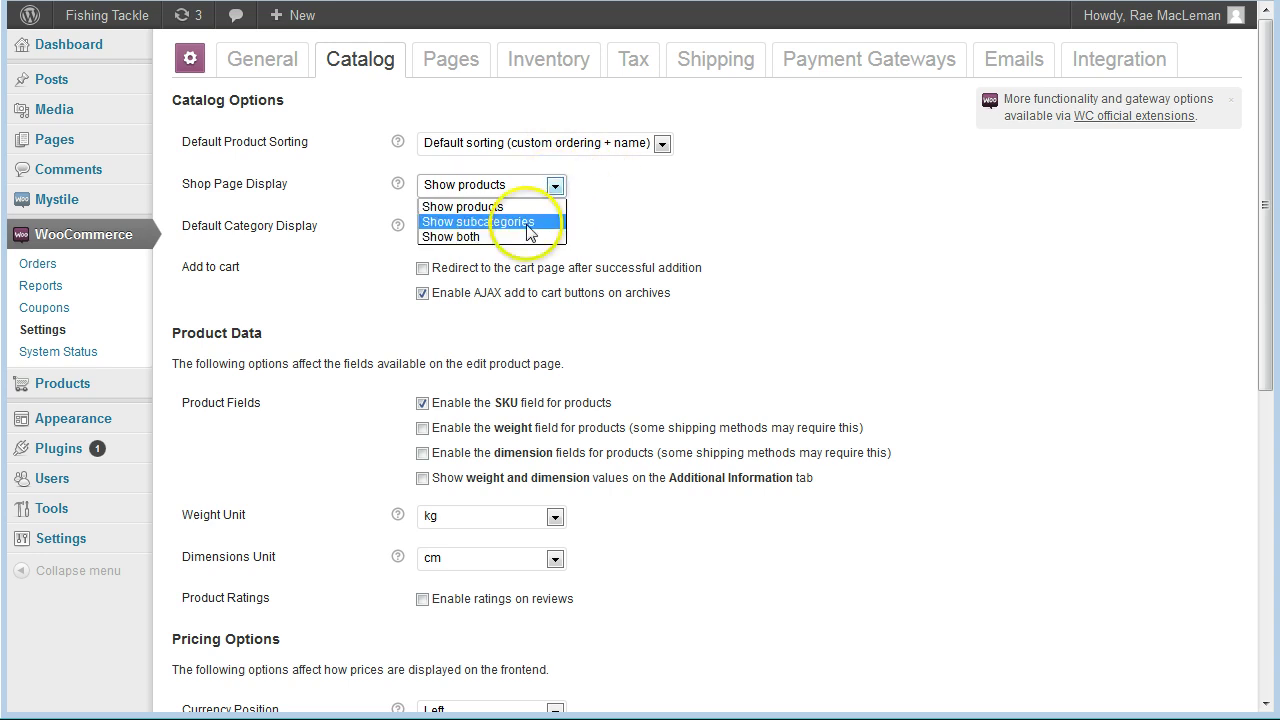
pyautogui.click(652, 228)
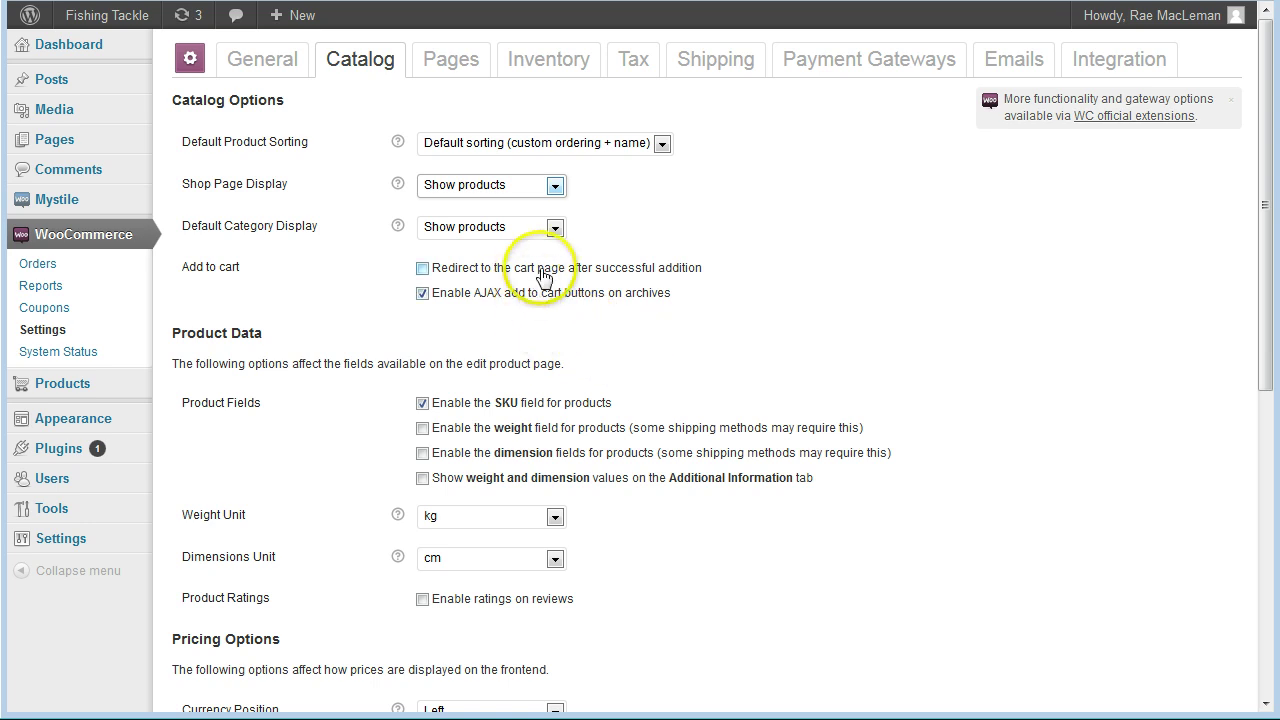
pyautogui.click(423, 269)
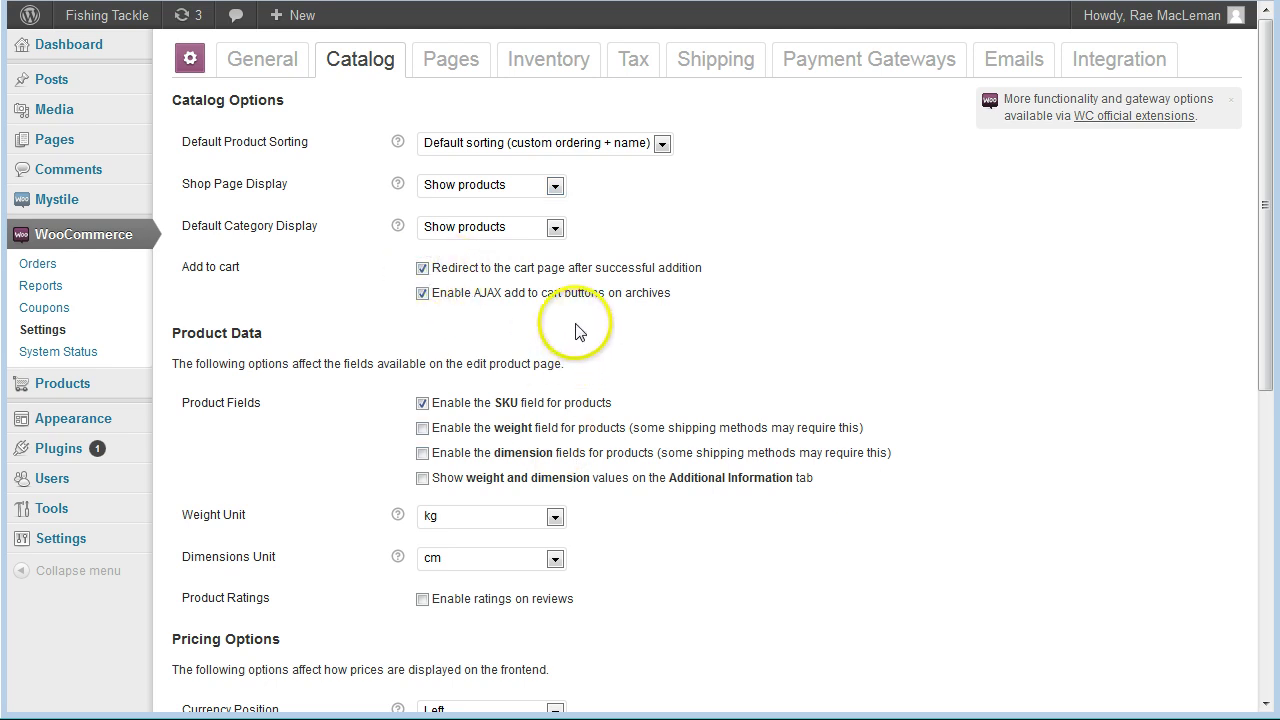
pyautogui.moveTo(1266, 272); pyautogui.dragTo(1236, 390)
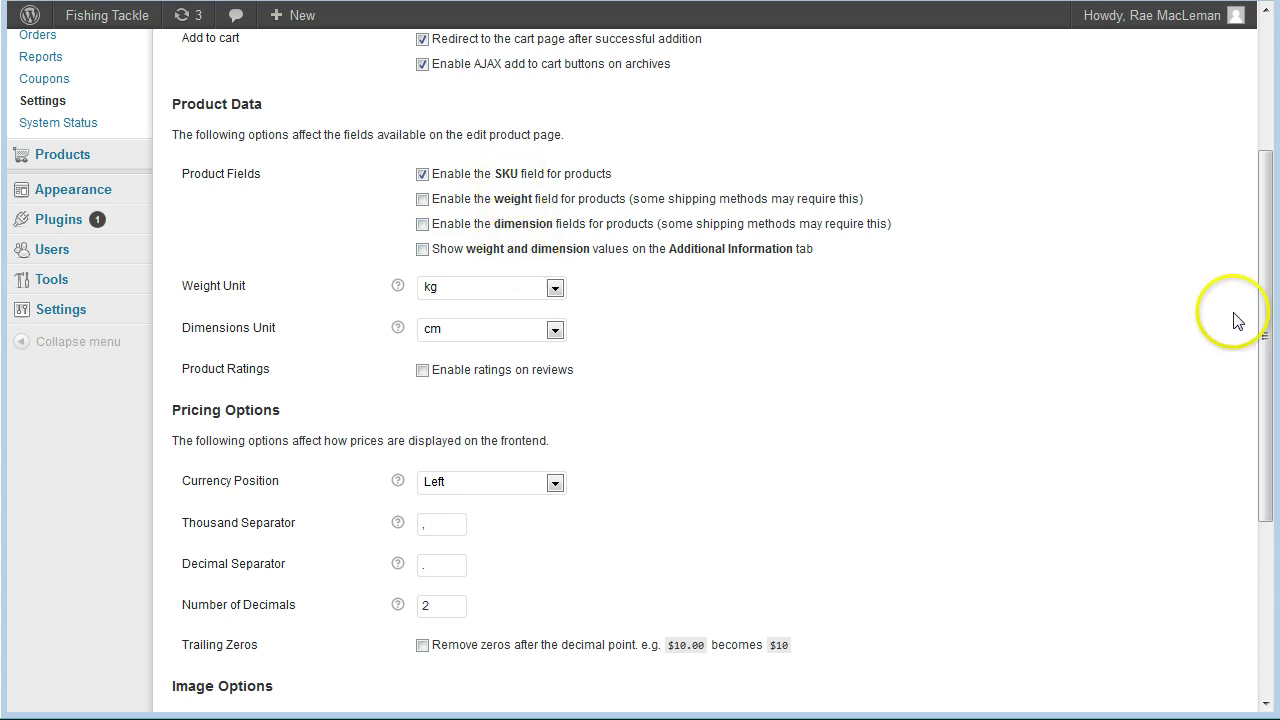
pyautogui.moveTo(1268, 318); pyautogui.dragTo(1245, 495)
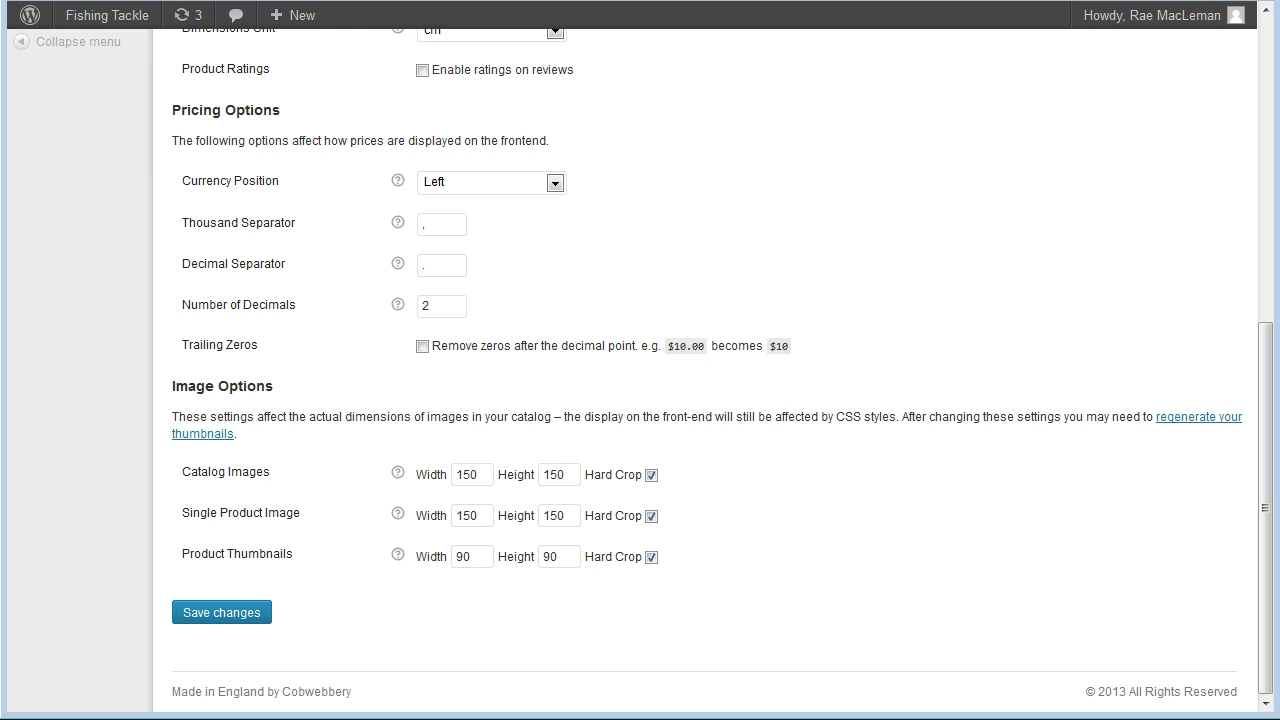
pyautogui.click(258, 611)
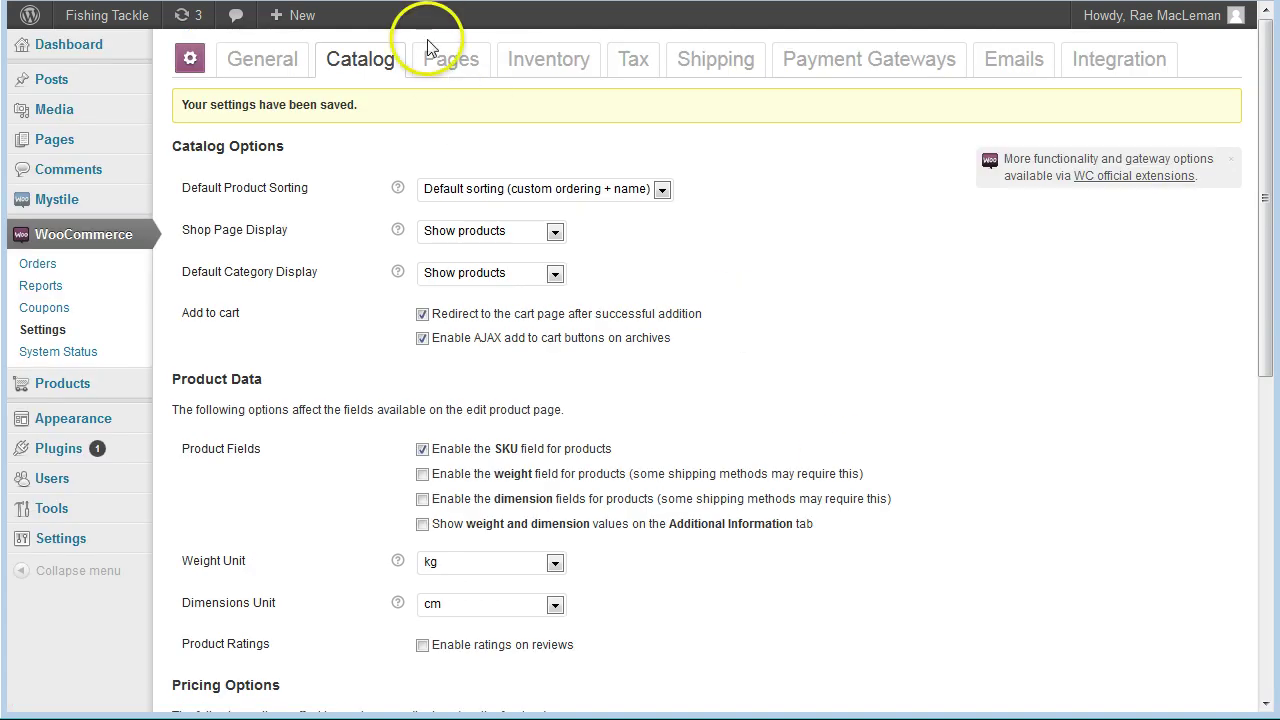
pyautogui.click(468, 70)
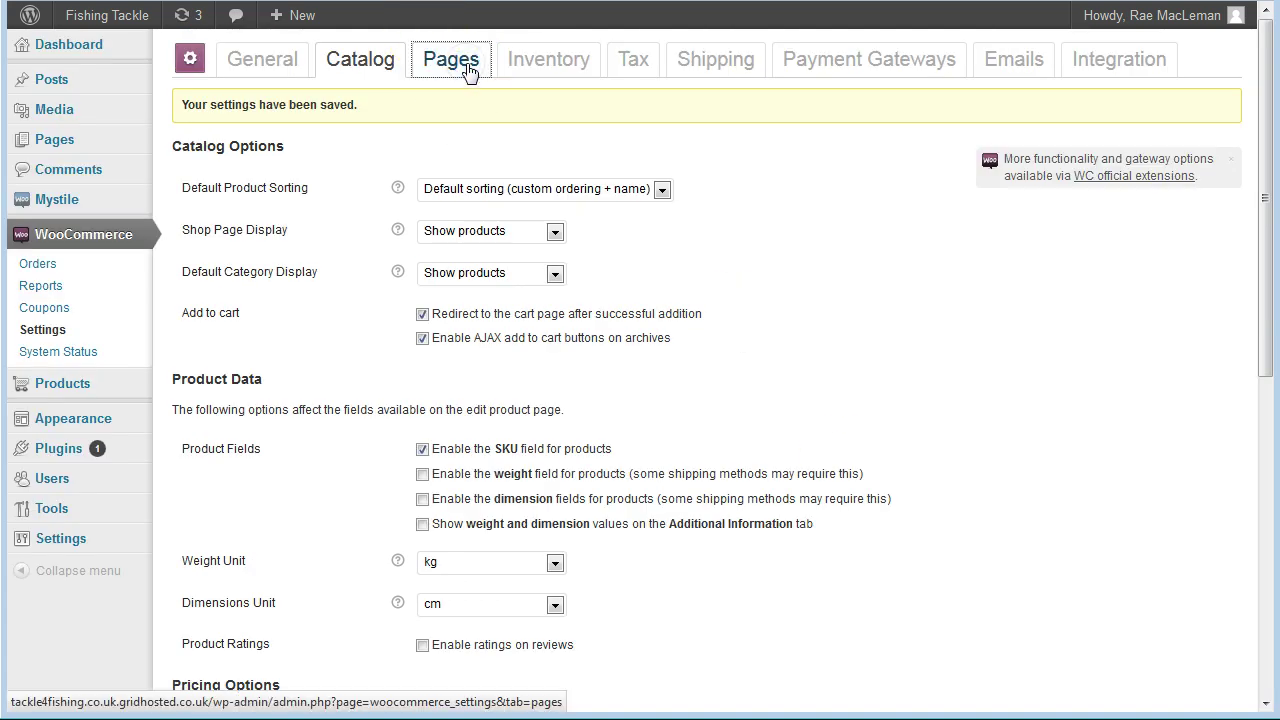
# Save the Pages settings with the Terms page left unassigned.
pyautogui.click(1010, 205)
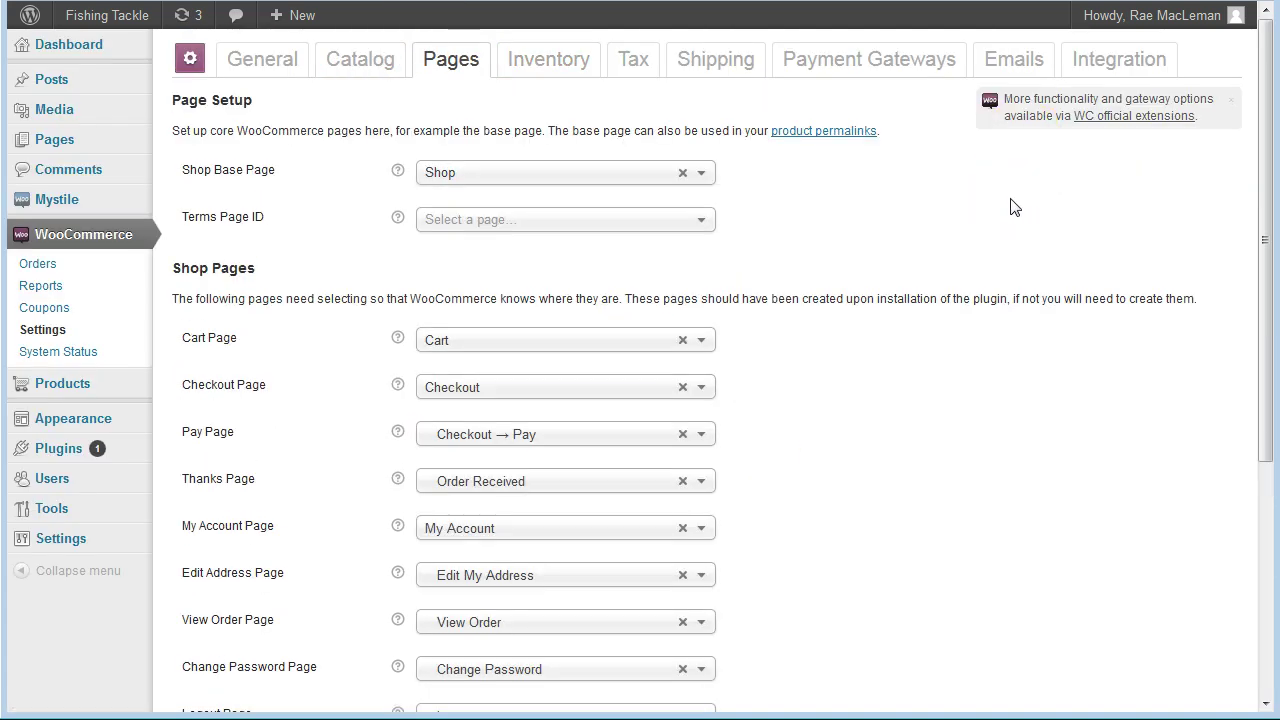
pyautogui.moveTo(1237, 156); pyautogui.dragTo(1270, 170)
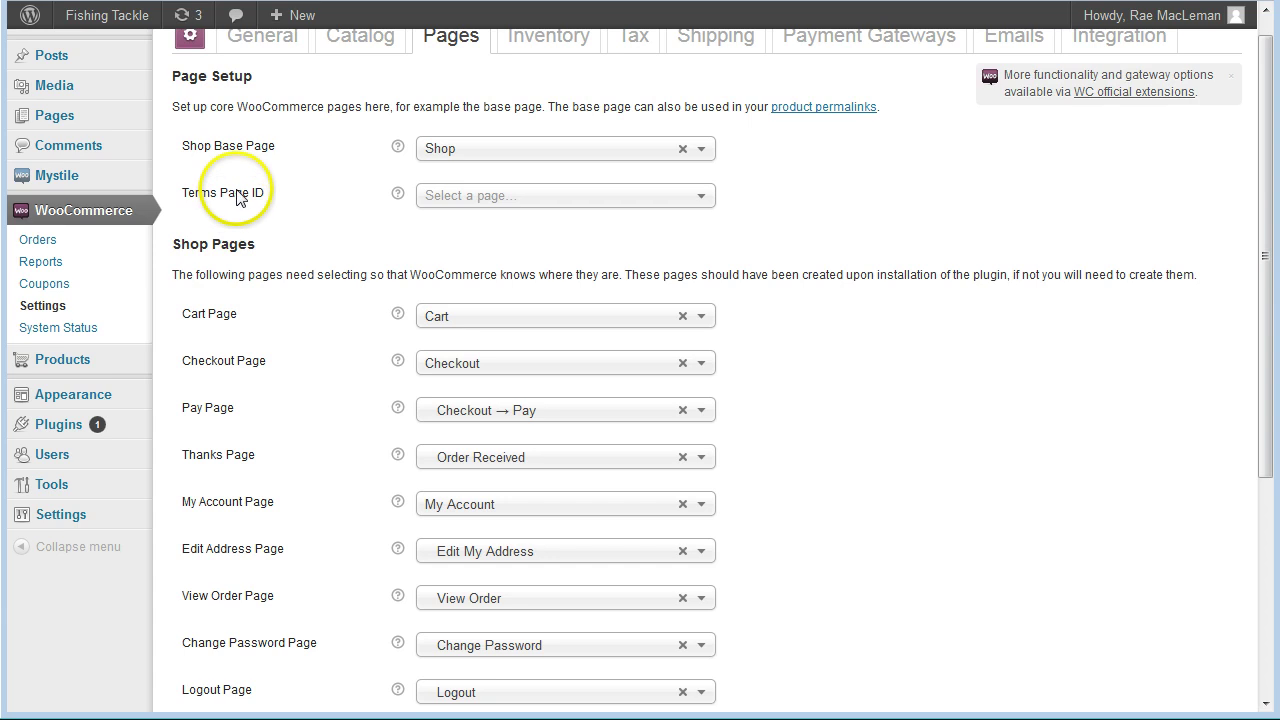
pyautogui.click(702, 197)
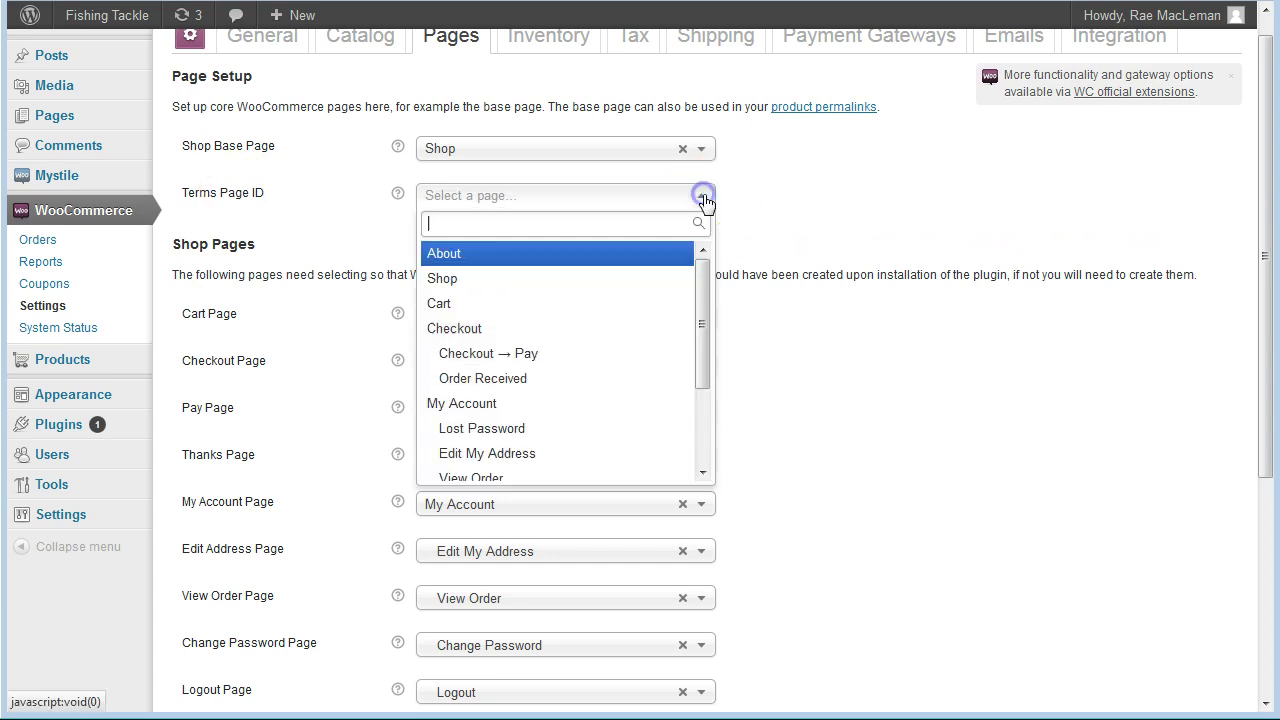
pyautogui.moveTo(703, 368); pyautogui.dragTo(702, 302)
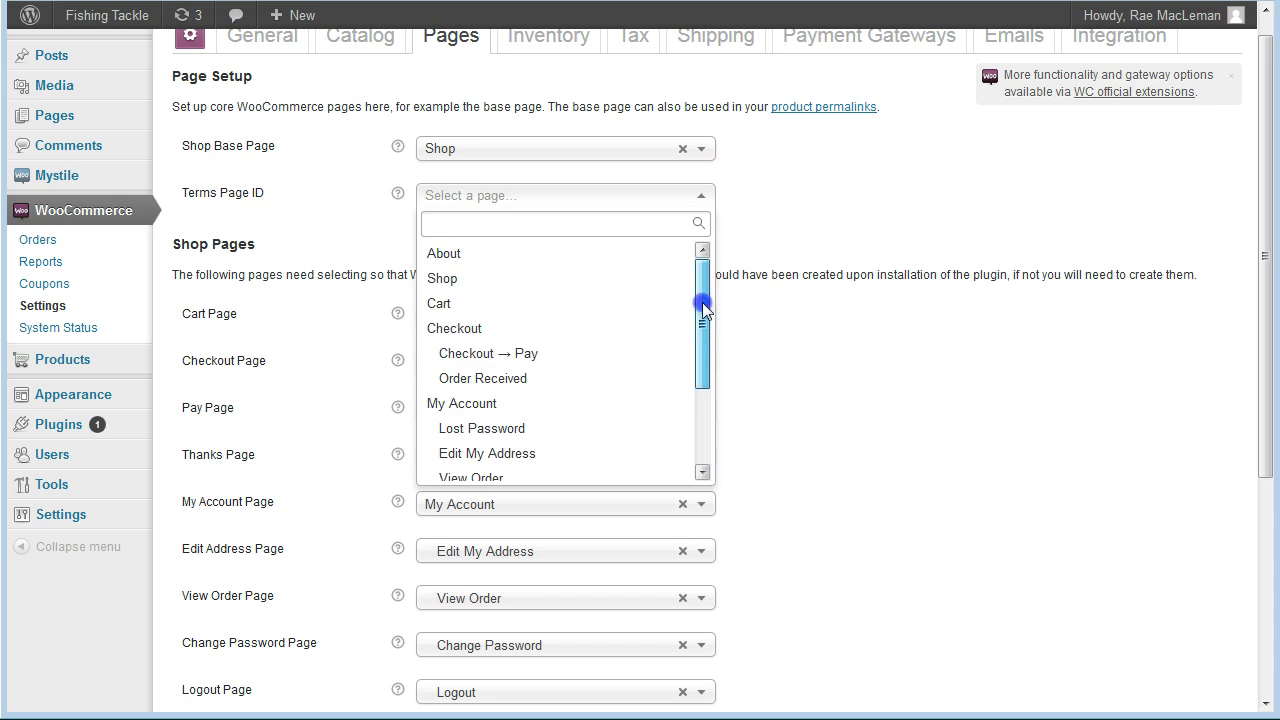
pyautogui.click(766, 190)
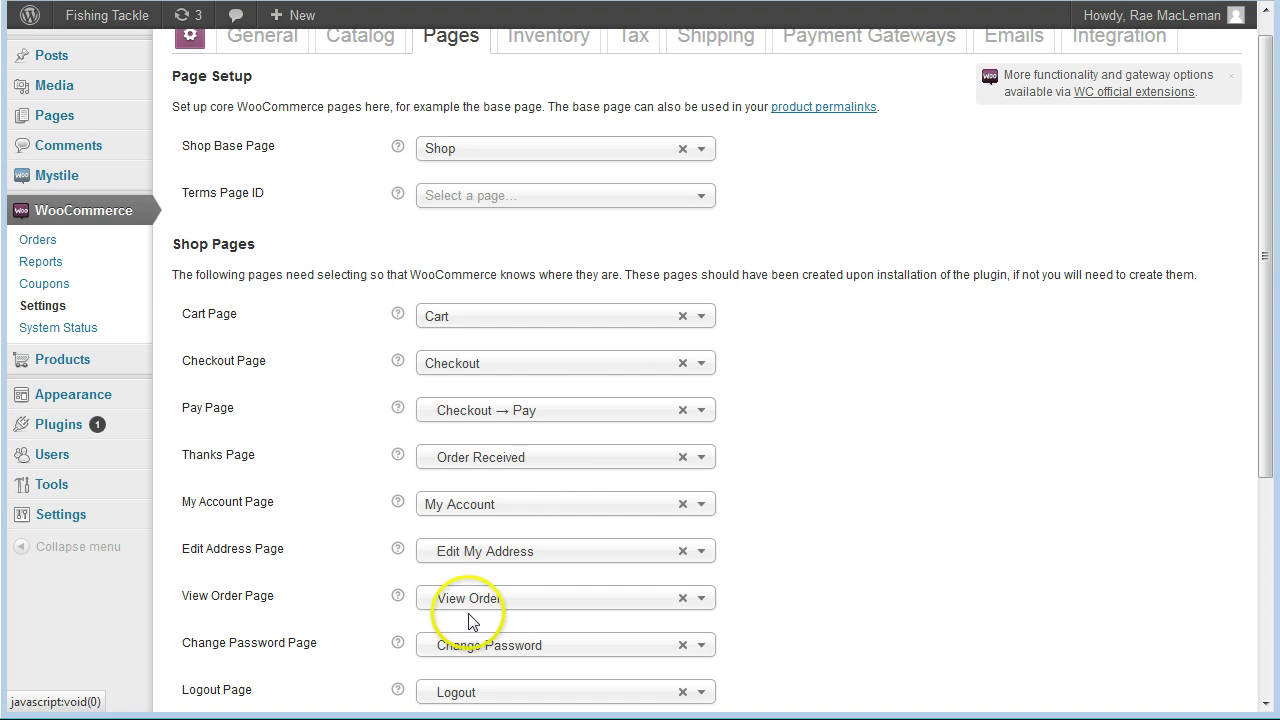
pyautogui.moveTo(1270, 391); pyautogui.dragTo(1272, 485)
pyautogui.click(238, 668)
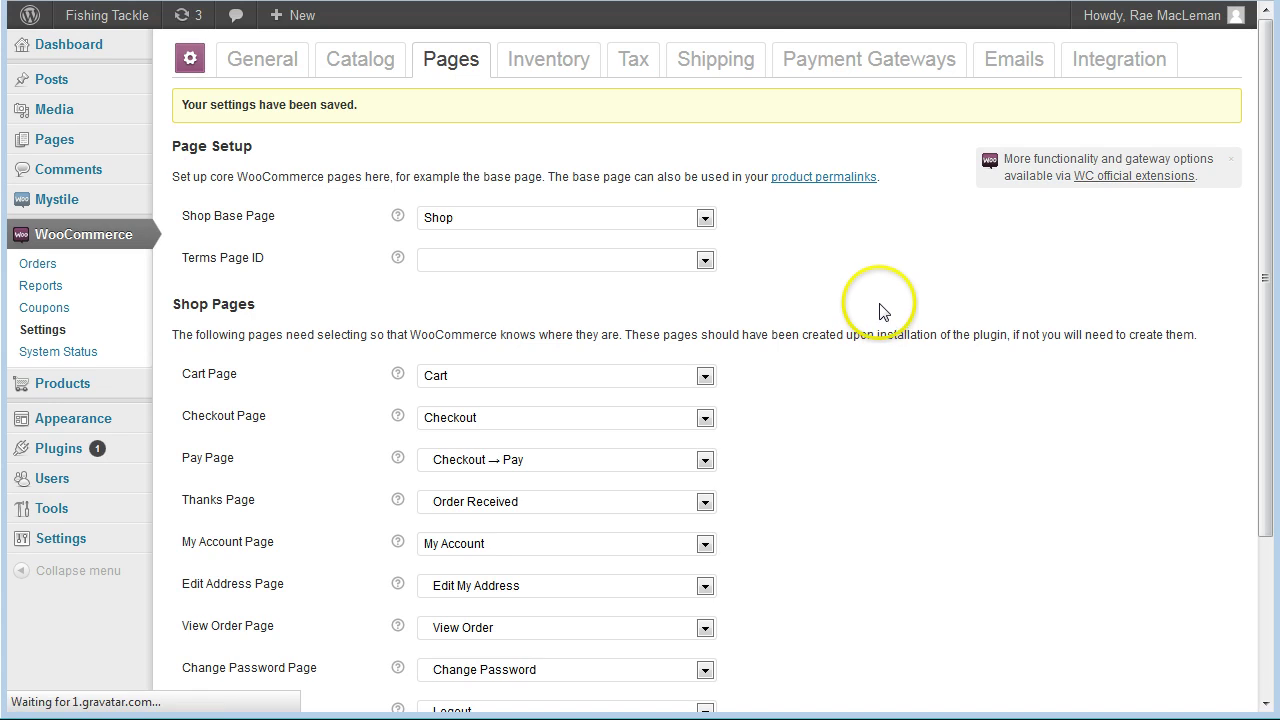
pyautogui.click(558, 64)
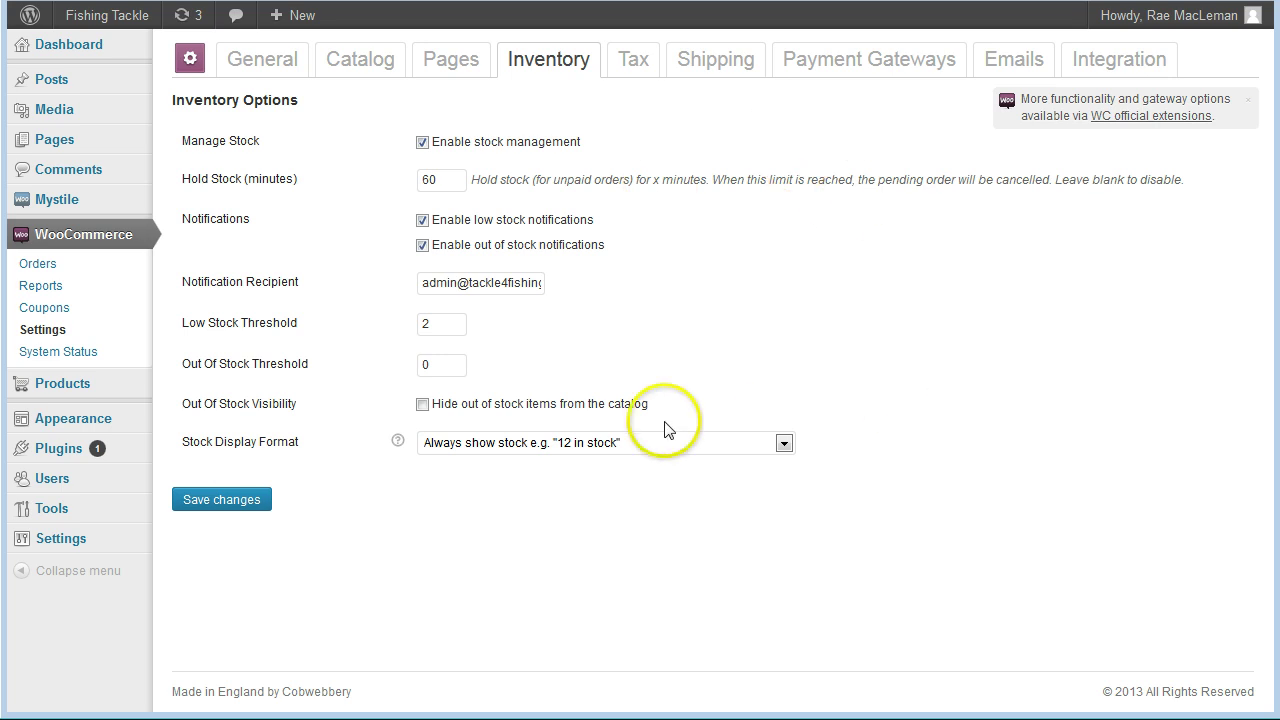
# Save the Inventory settings without changes.
pyautogui.click(215, 504)
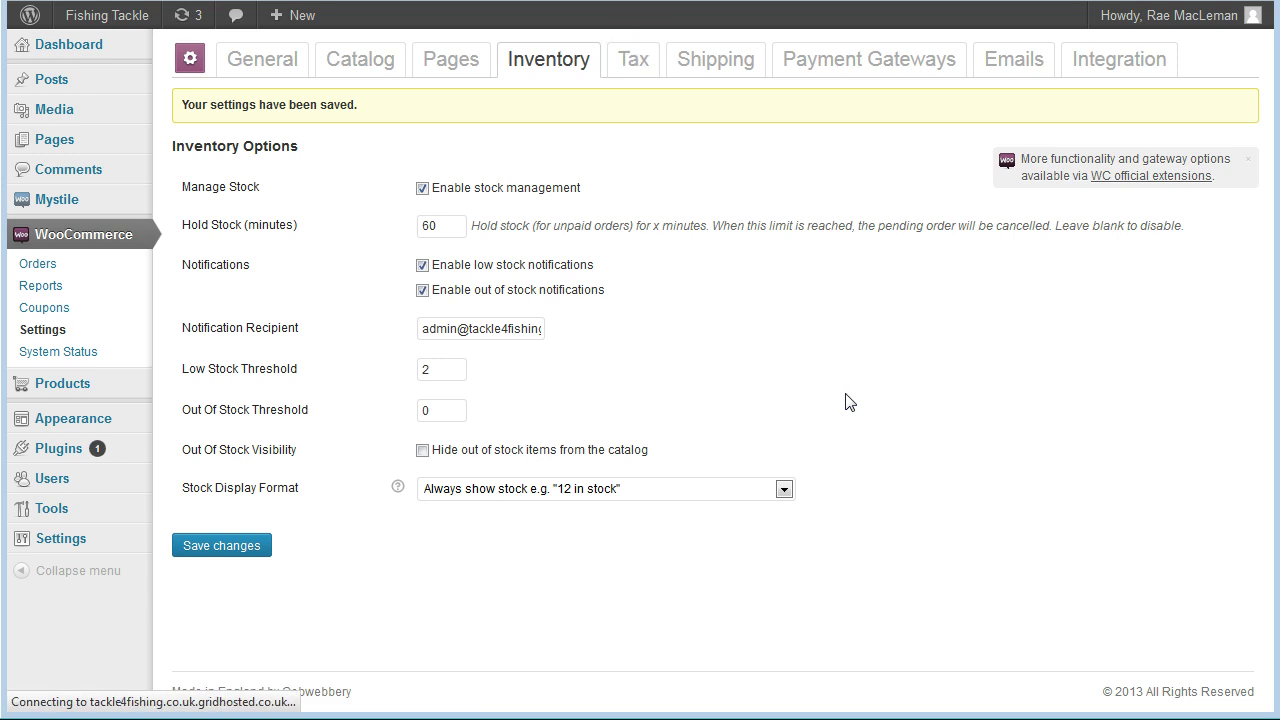
# Set cart and checkout prices to display Excluding tax and save the Tax options.
pyautogui.click(774, 208)
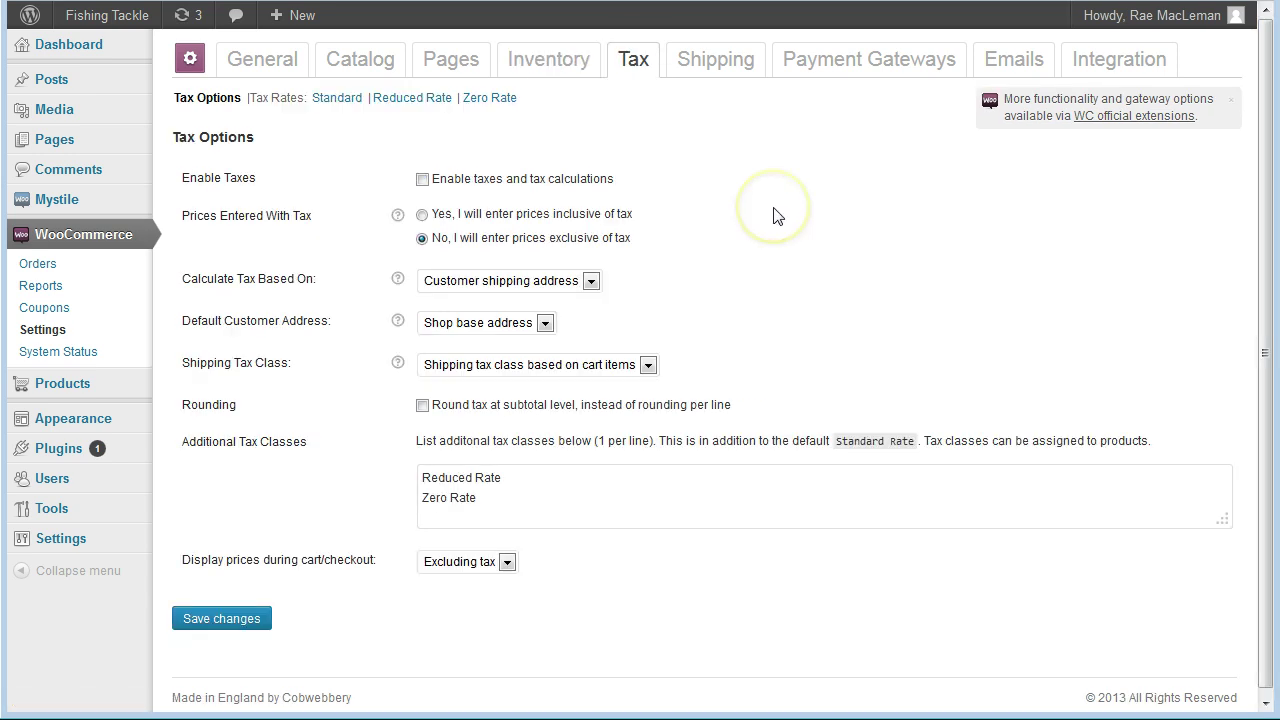
pyautogui.click(784, 226)
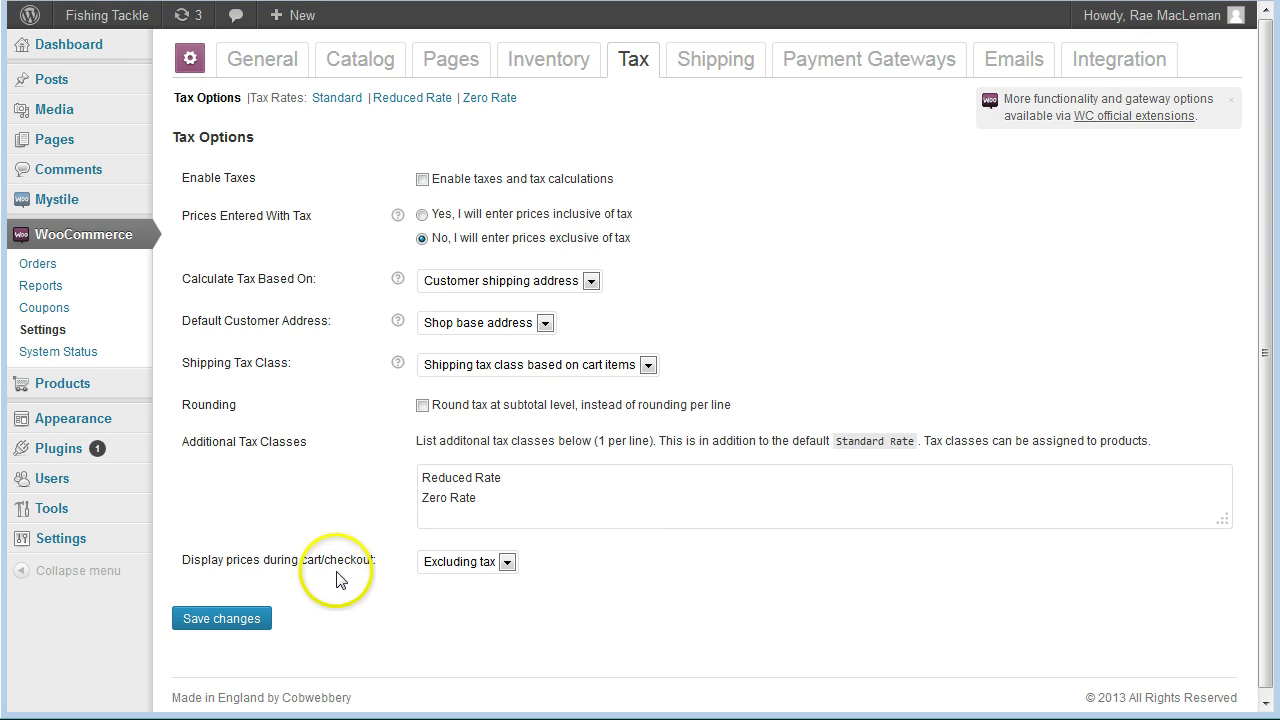
pyautogui.click(508, 565)
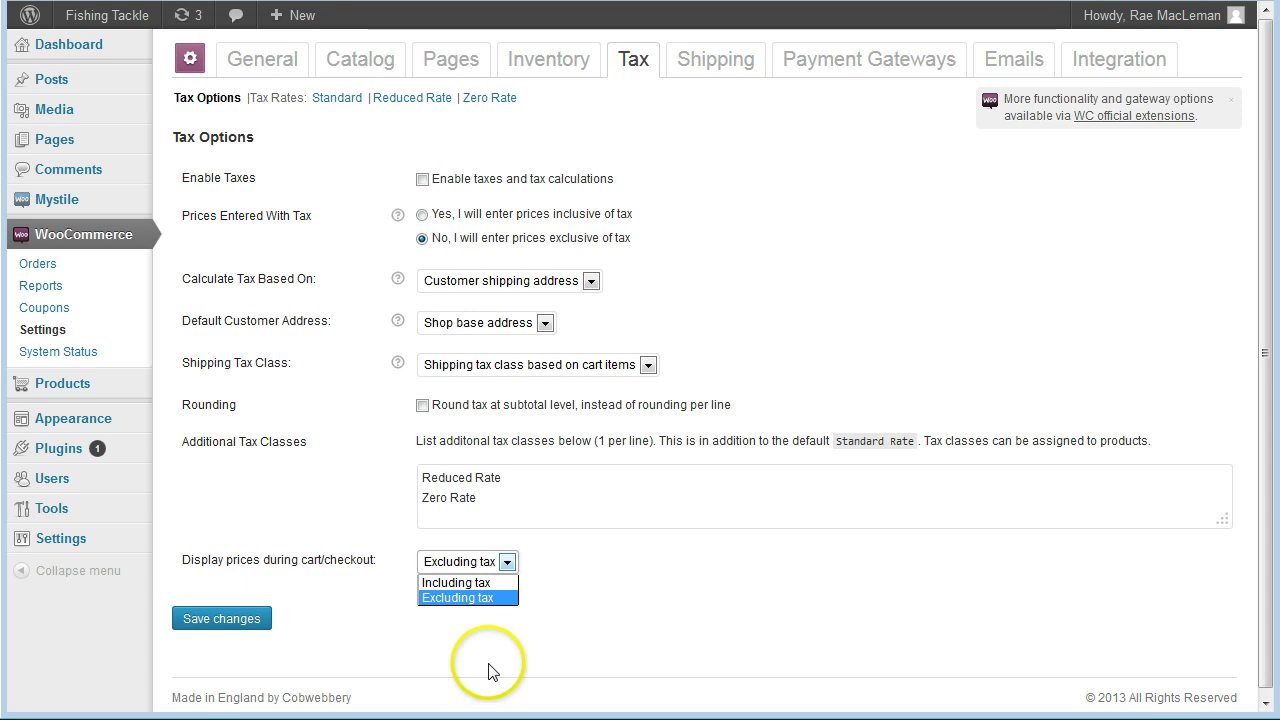
pyautogui.click(471, 597)
pyautogui.click(221, 618)
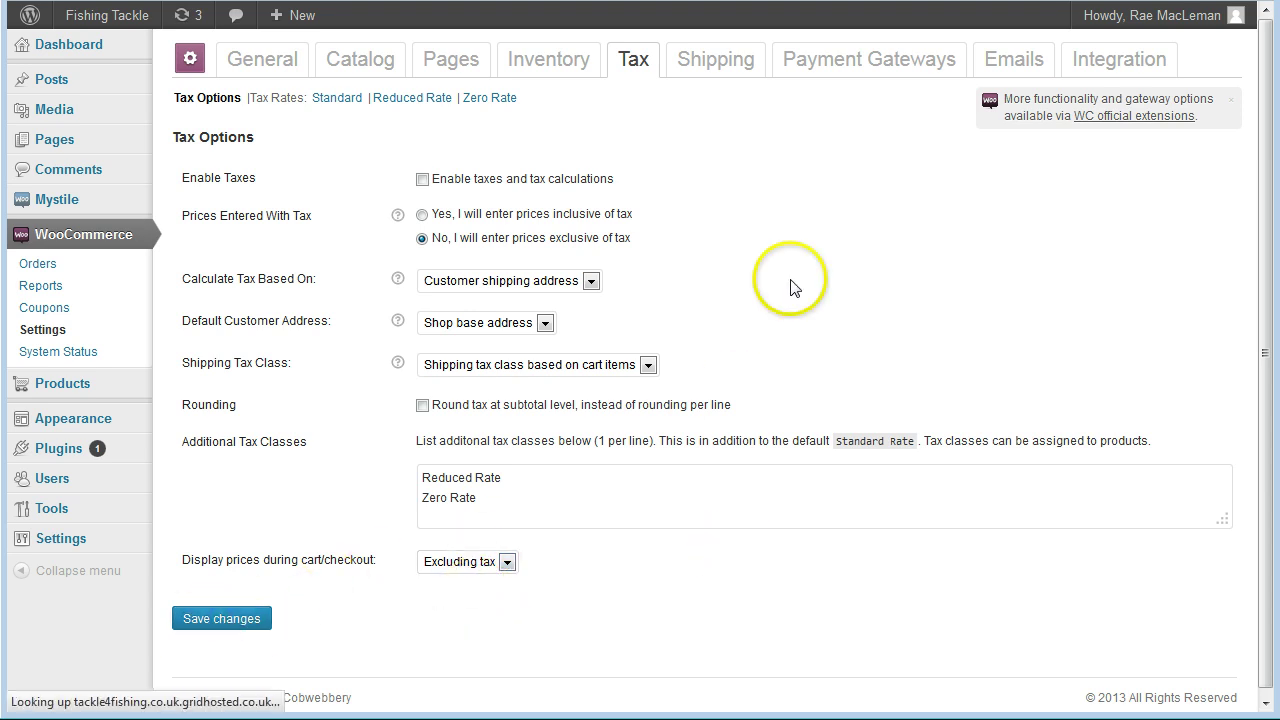
pyautogui.click(718, 68)
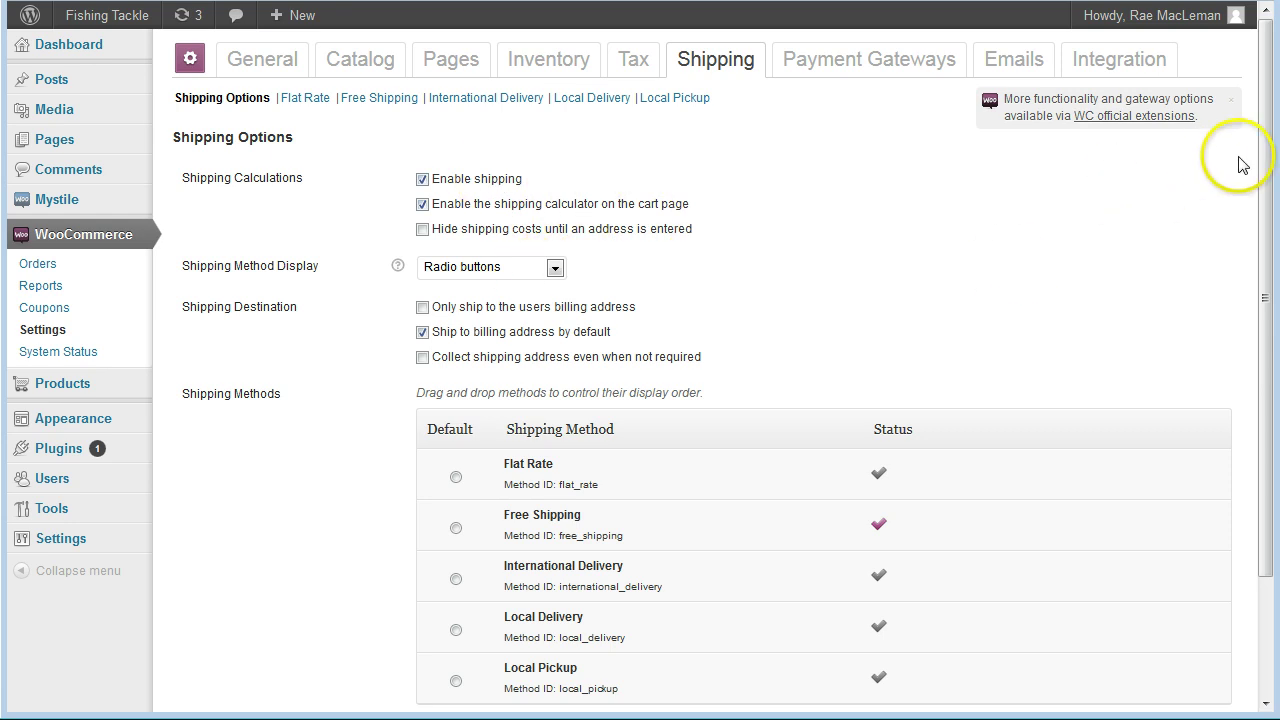
# Uncheck Enable shipping and the cart-page shipping calculator.
pyautogui.moveTo(1261, 158); pyautogui.dragTo(1260, 223)
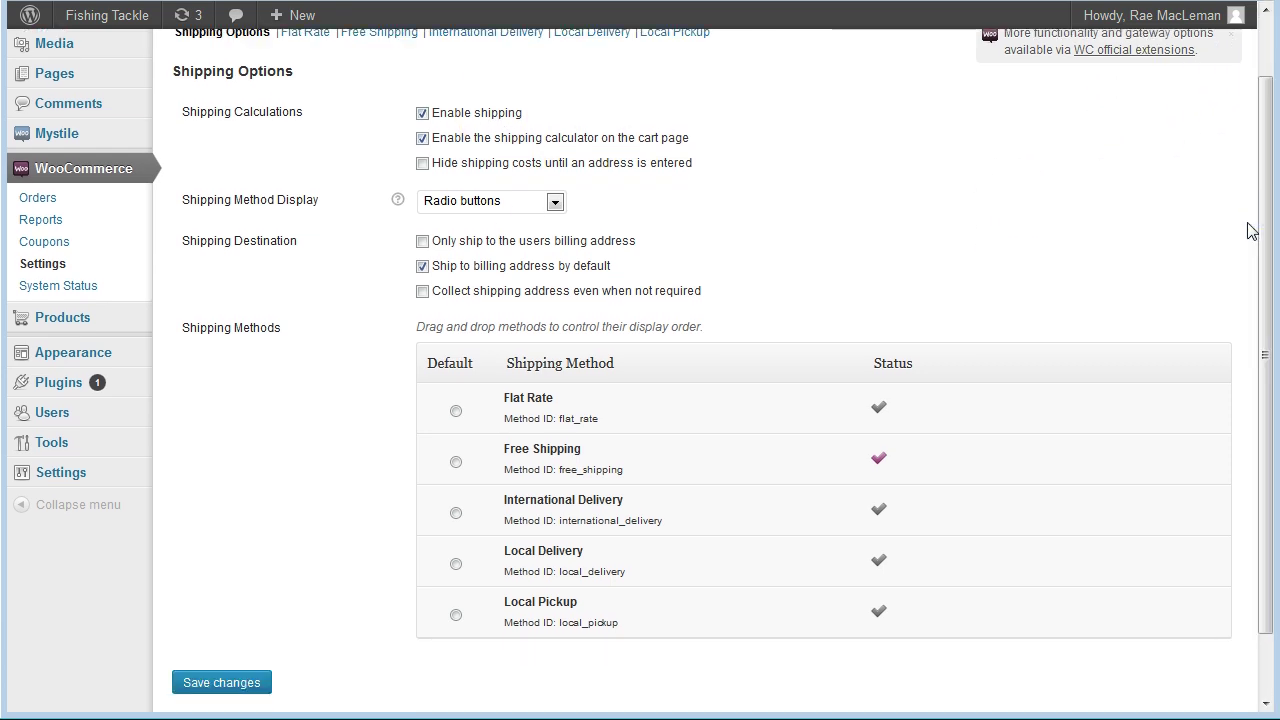
pyautogui.click(1270, 194)
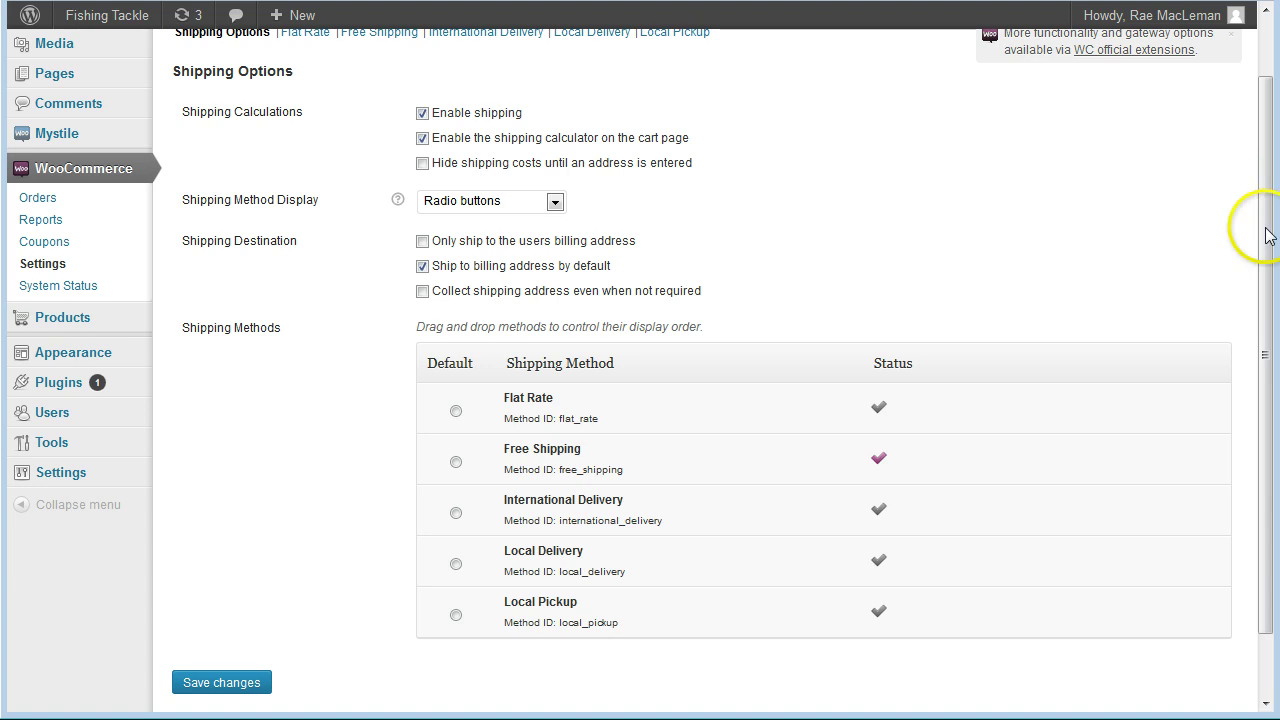
pyautogui.moveTo(1263, 229); pyautogui.dragTo(1272, 172)
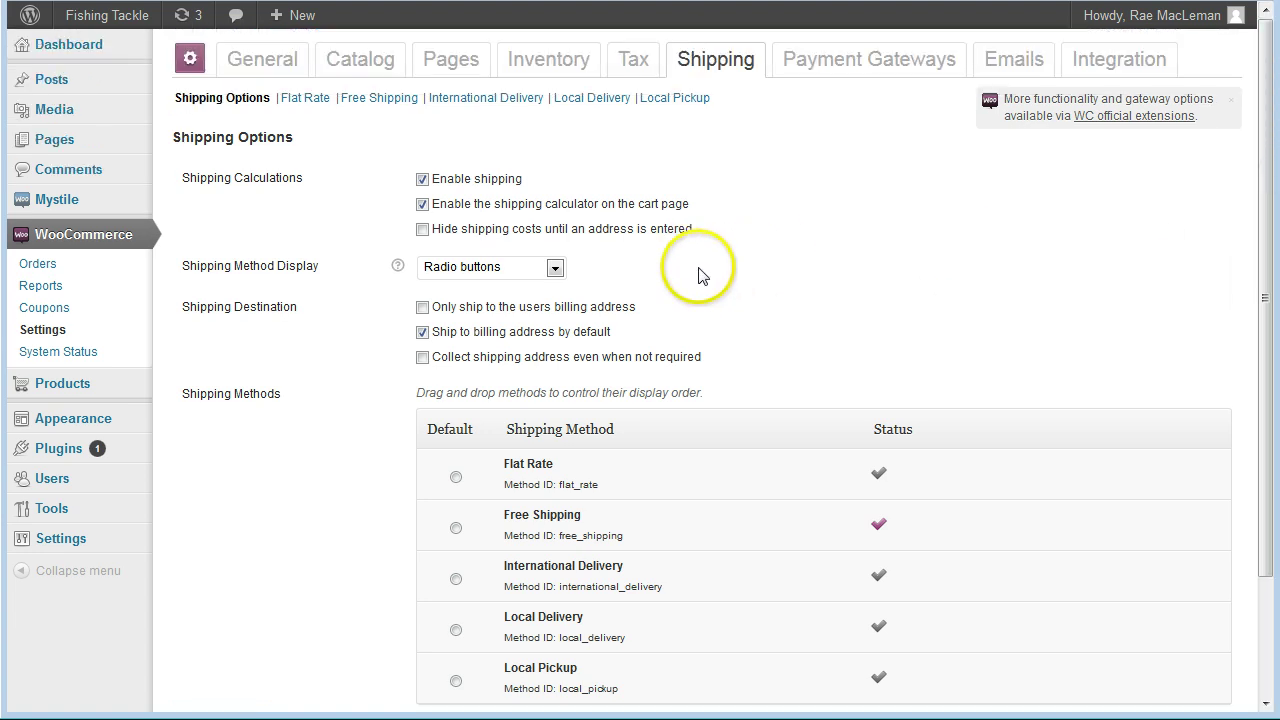
pyautogui.click(422, 179)
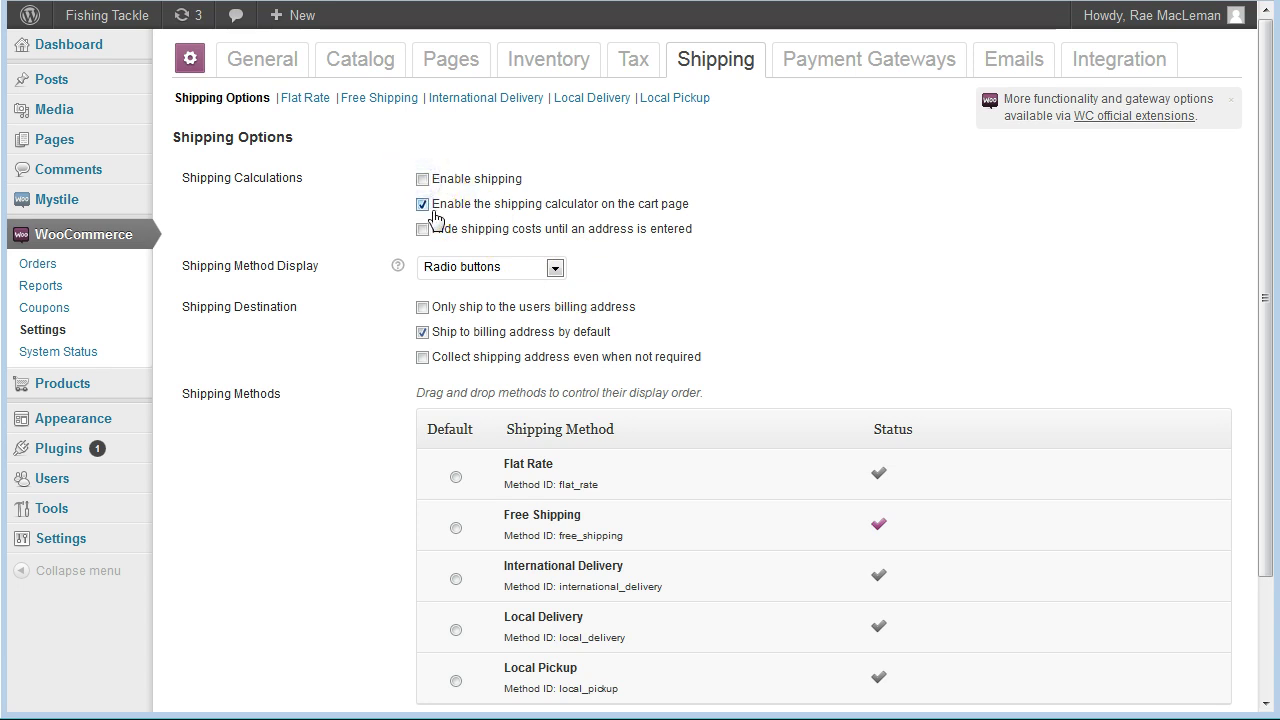
pyautogui.click(423, 205)
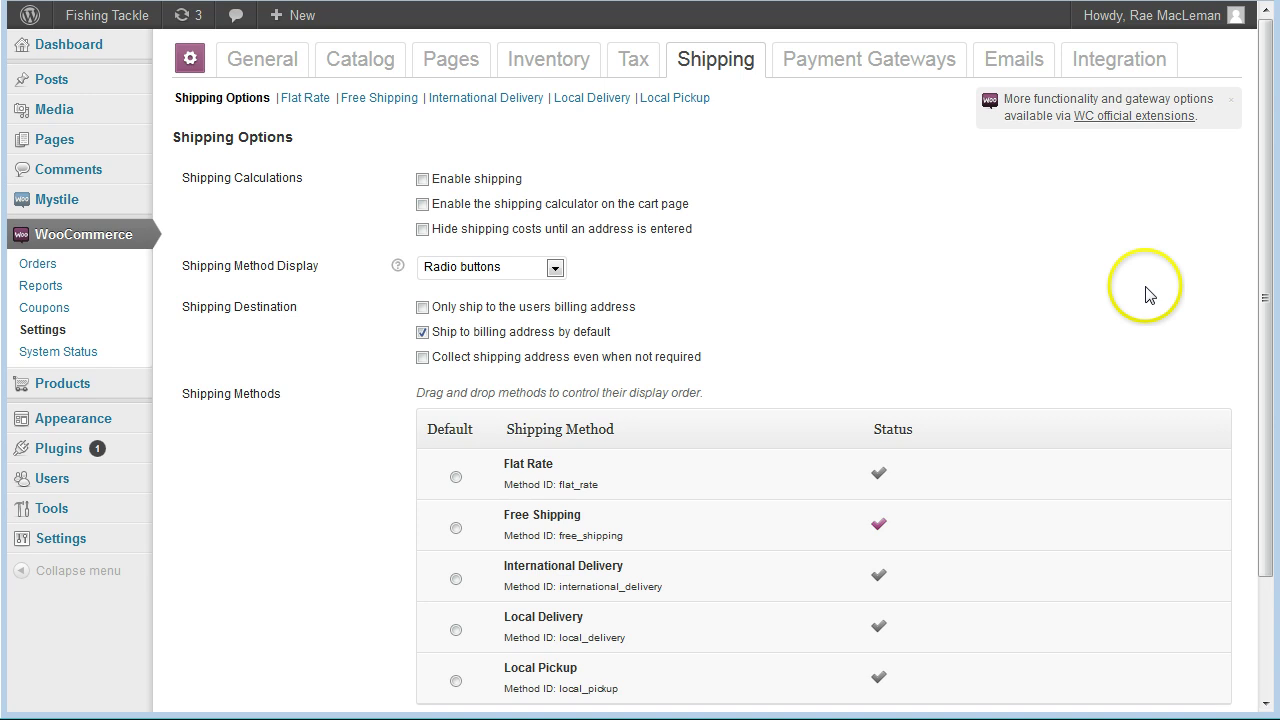
pyautogui.moveTo(1262, 206); pyautogui.dragTo(1268, 290)
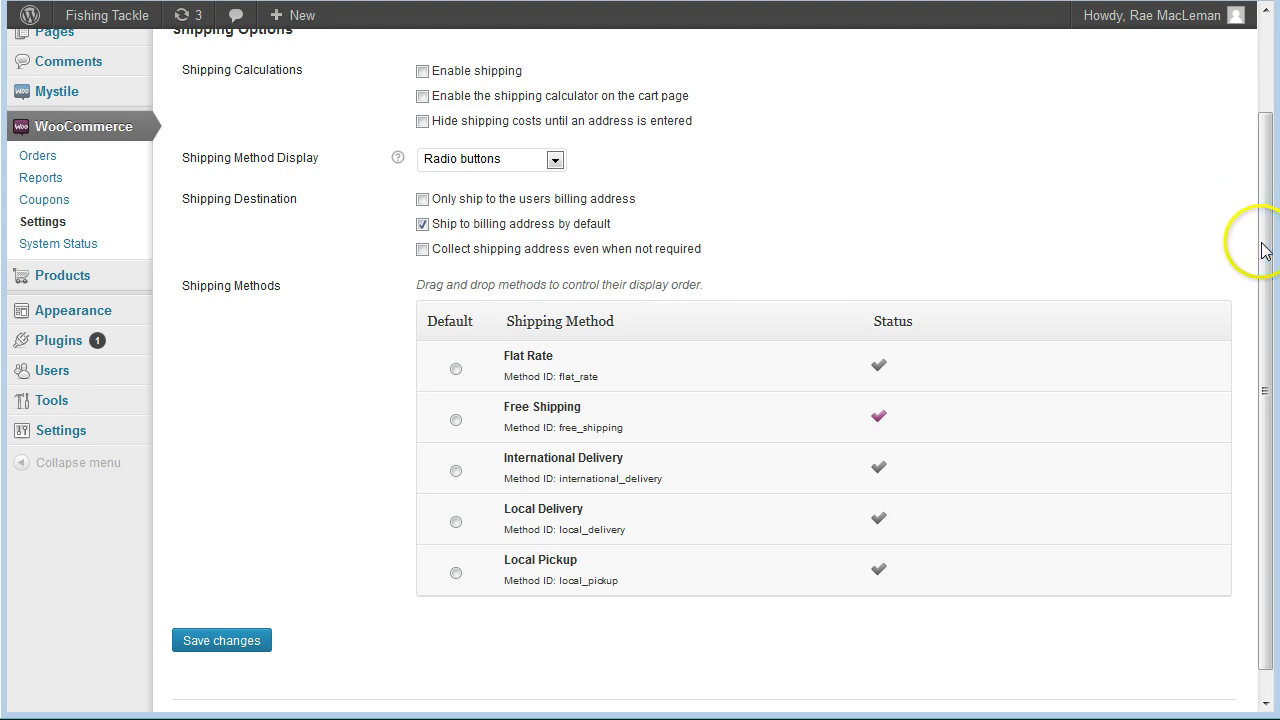
# Mark Free Shipping as default, drag it to the top of Shipping Methods, and save.
pyautogui.scroll(-1, 1264, 289)
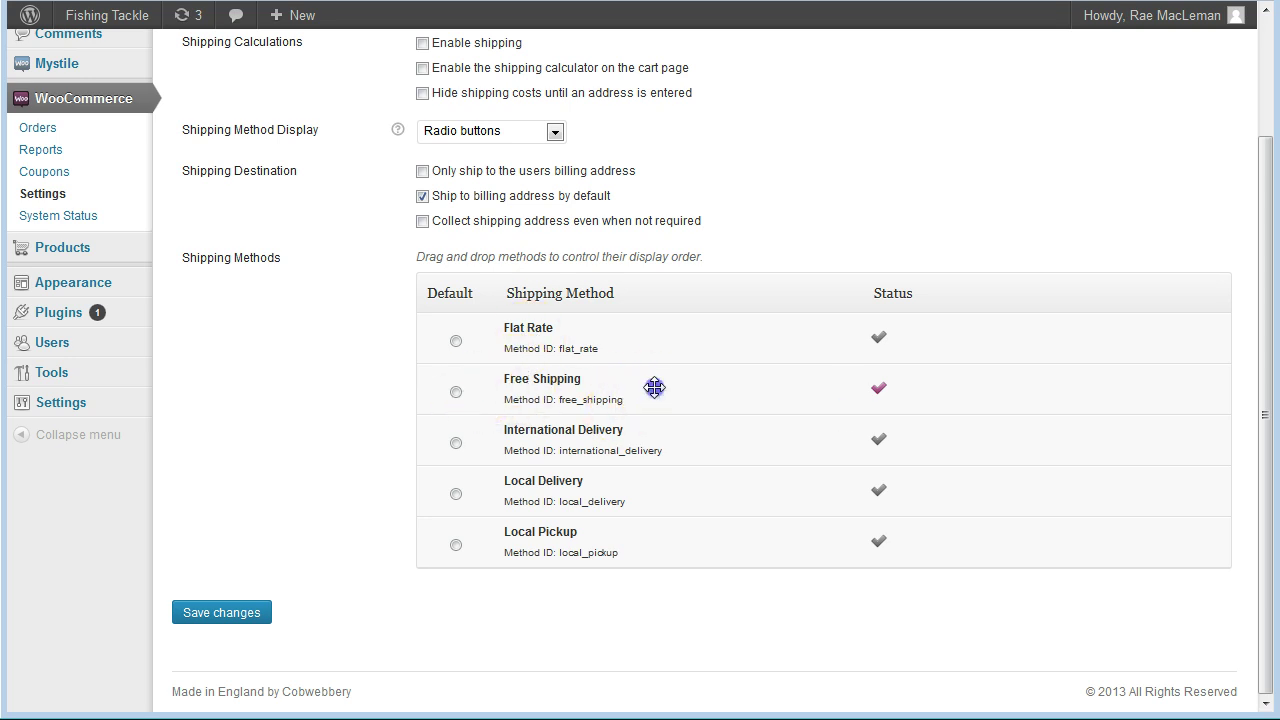
pyautogui.click(457, 392)
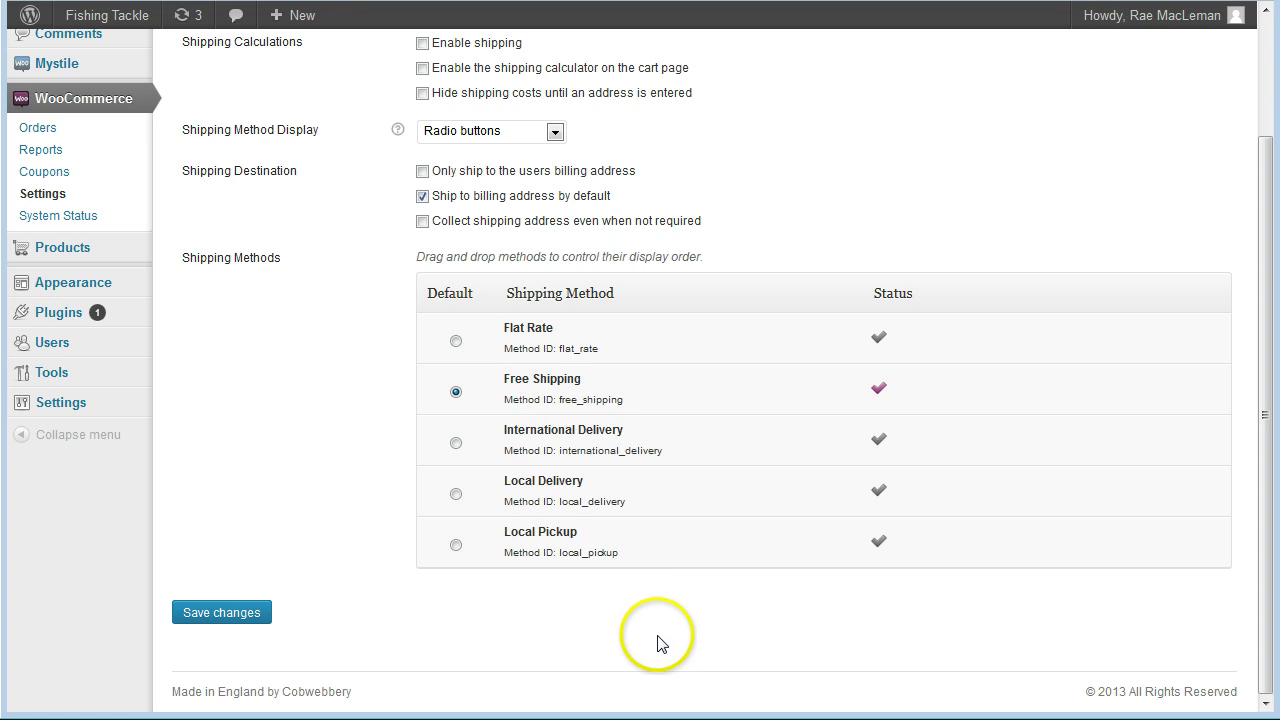
pyautogui.moveTo(732, 388)
pyautogui.mouseDown()
pyautogui.moveTo(725, 462)
pyautogui.moveTo(746, 343)
pyautogui.moveTo(744, 366)
pyautogui.mouseUp()
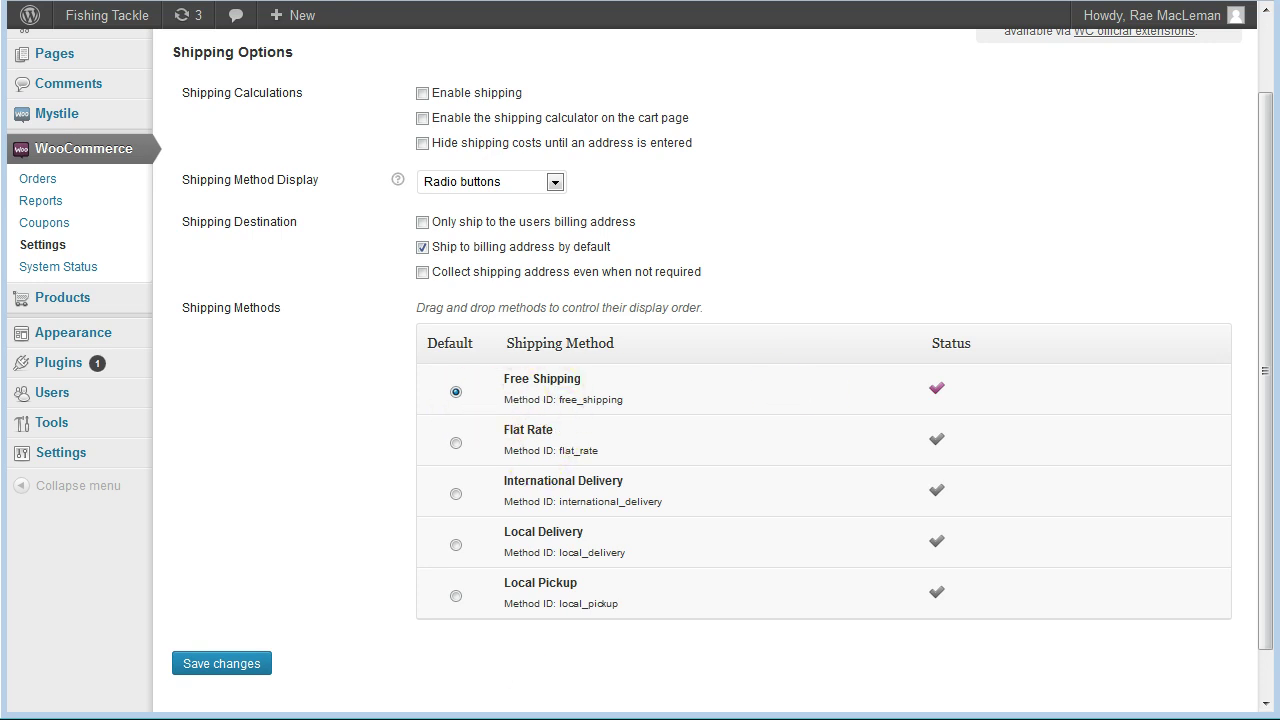
pyautogui.click(217, 668)
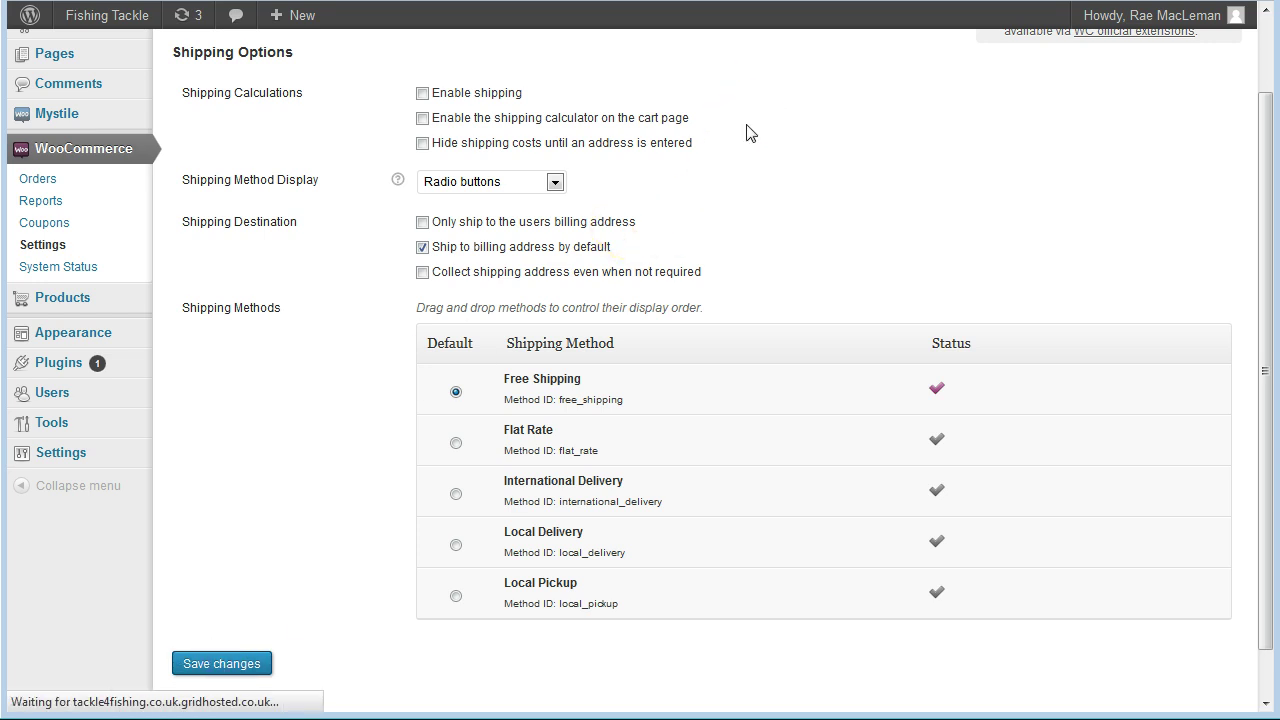
pyautogui.click(795, 92)
# Show the Payment Gateways list, try dragging gateway rows to reorder them, and bring up PayPal standard settings.
pyautogui.click(830, 57)
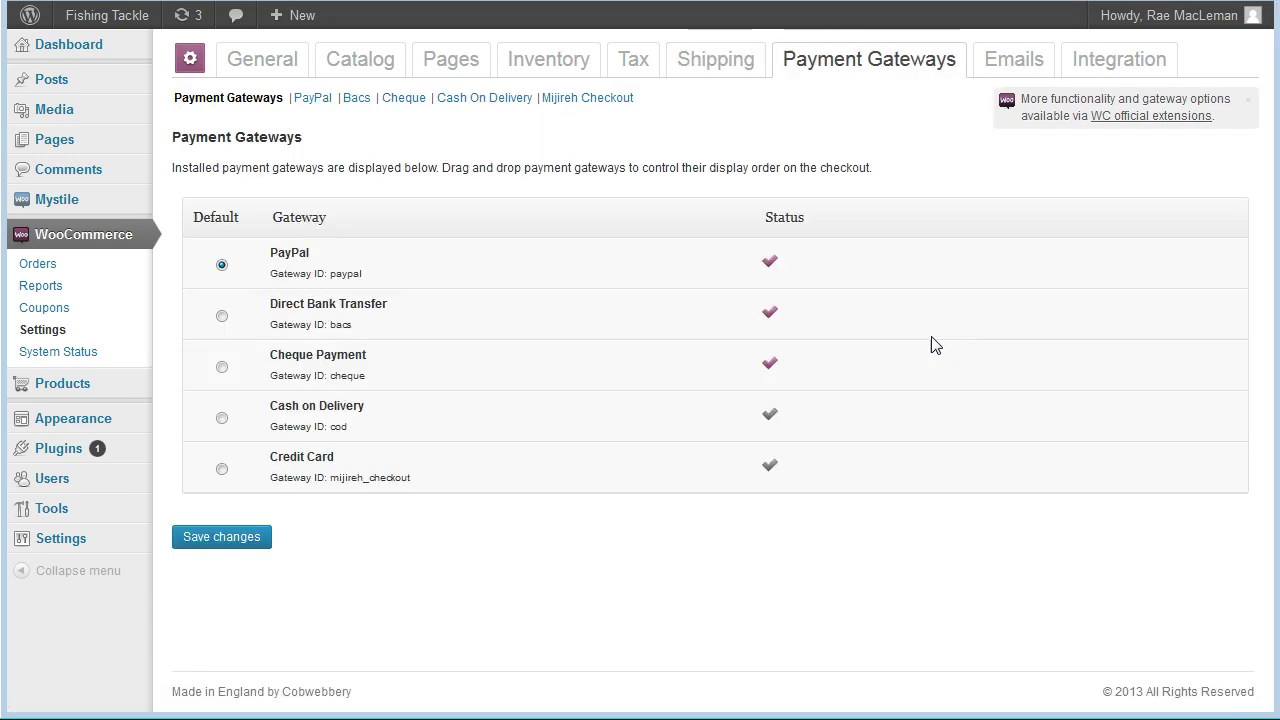
pyautogui.click(857, 359)
pyautogui.click(585, 286)
pyautogui.moveTo(427, 302); pyautogui.dragTo(429, 336)
pyautogui.moveTo(429, 336); pyautogui.dragTo(363, 127)
pyautogui.click(211, 366)
pyautogui.click(320, 99)
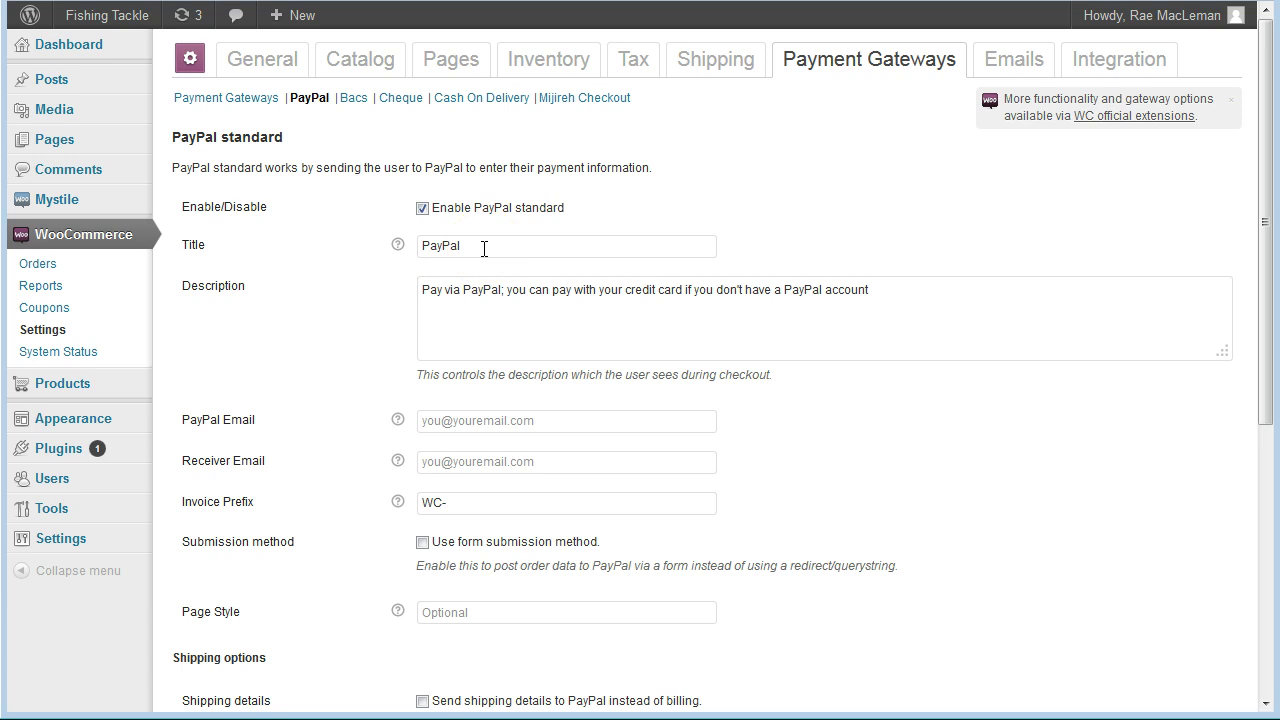
pyautogui.click(578, 420)
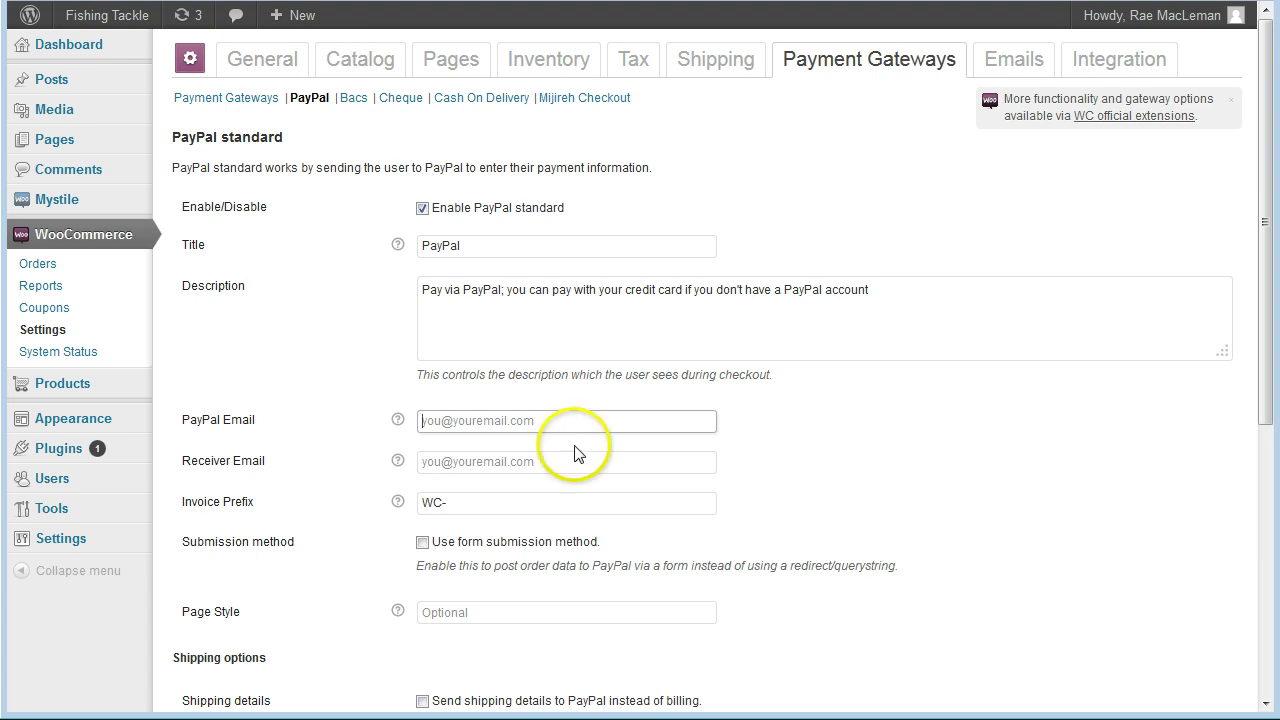
pyautogui.click(578, 464)
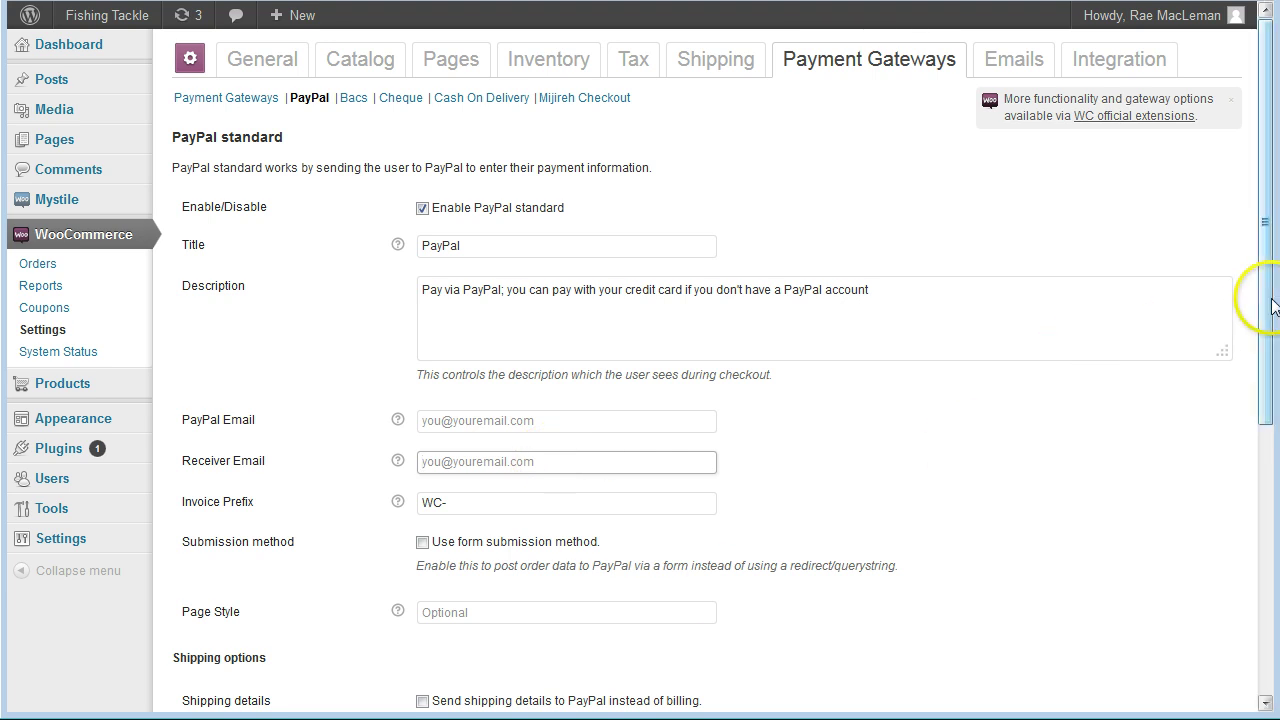
pyautogui.moveTo(1265, 367); pyautogui.dragTo(1272, 488)
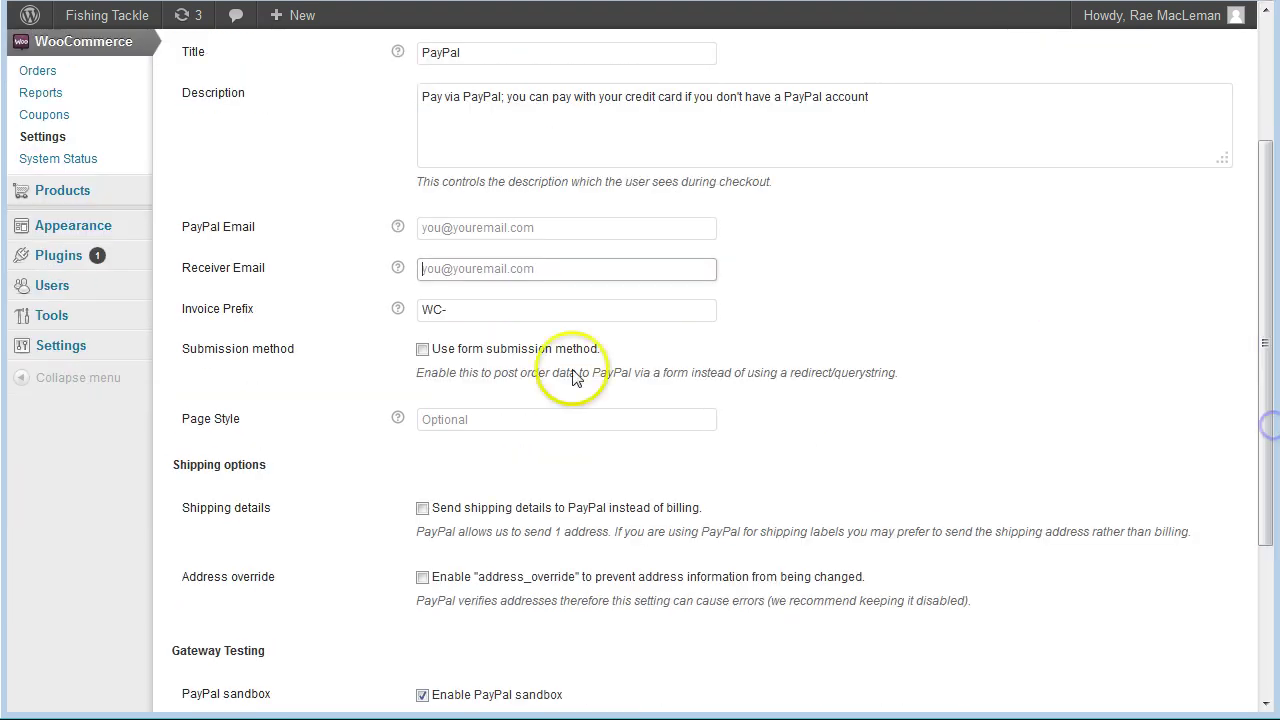
pyautogui.click(398, 309)
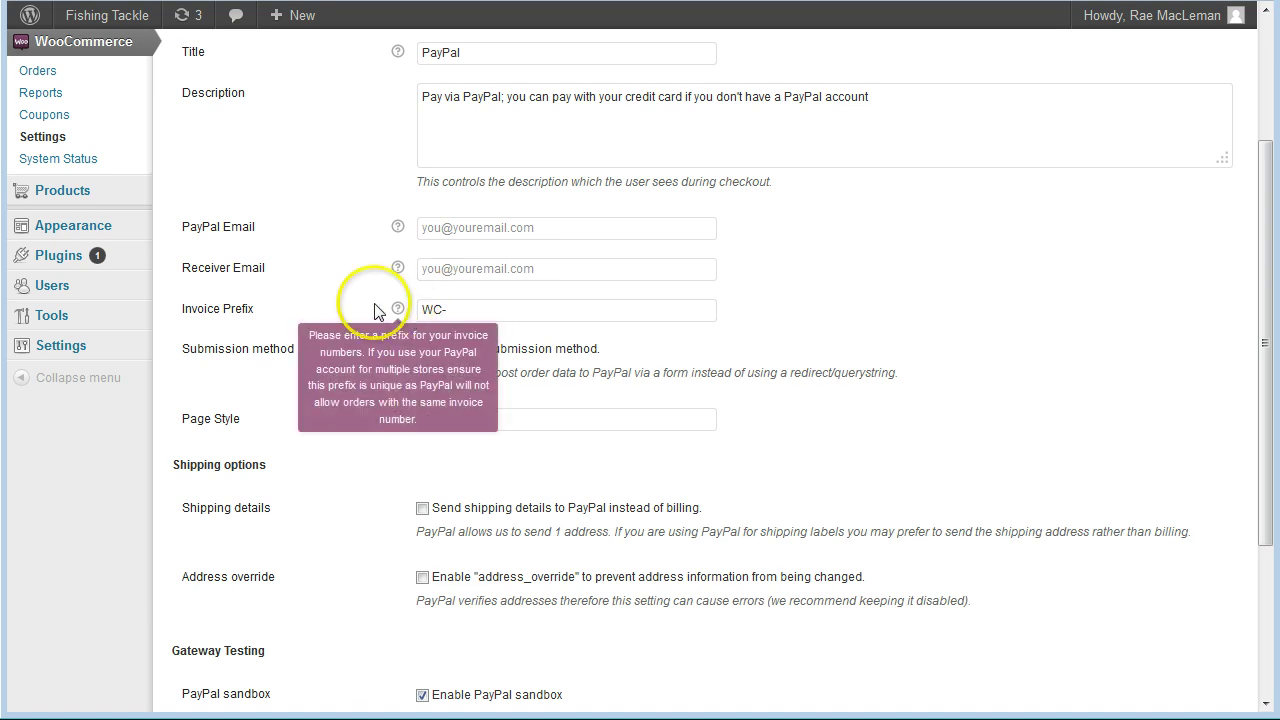
pyautogui.moveTo(398, 268)
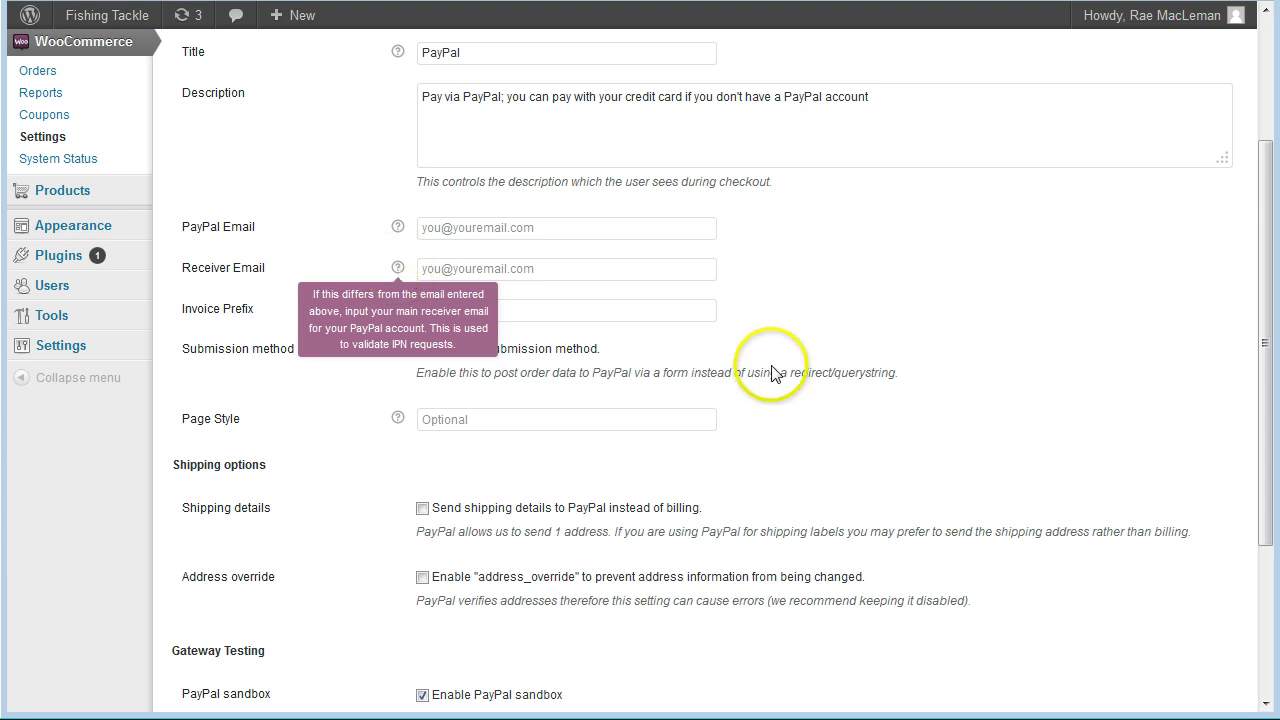
pyautogui.moveTo(1268, 270); pyautogui.dragTo(1270, 430)
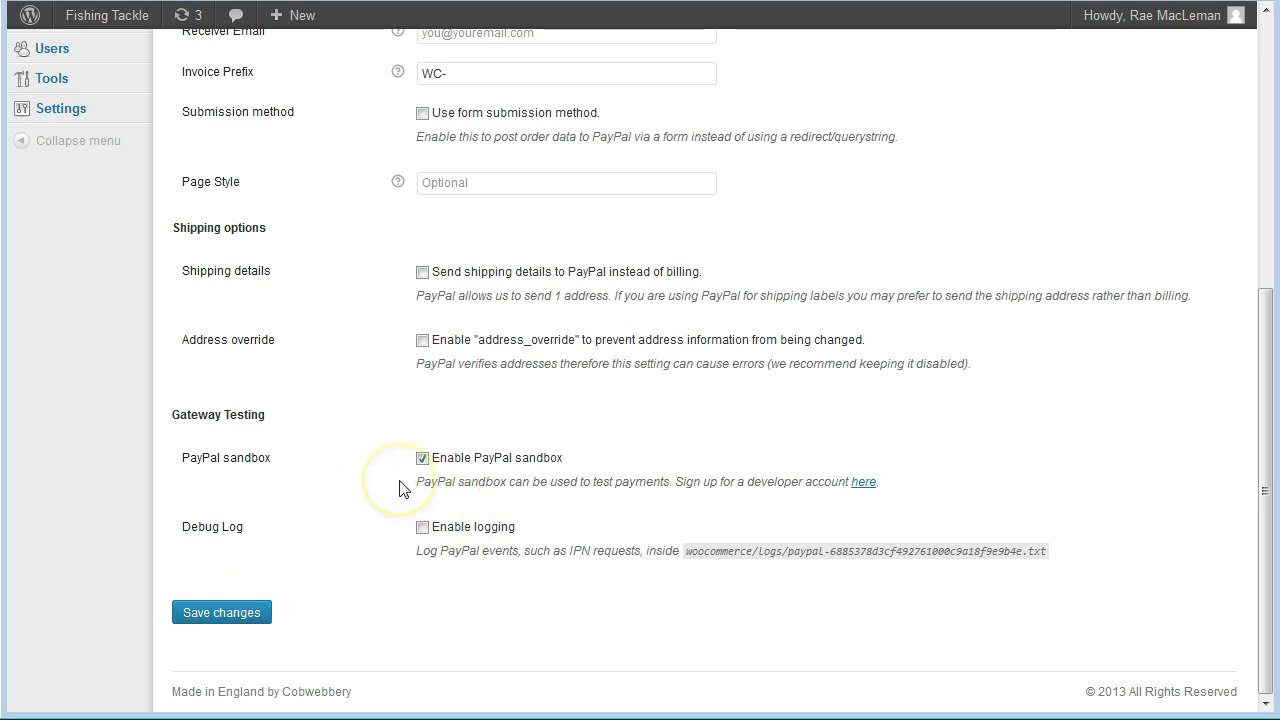
# Save the PayPal settings, then uncheck Enable Bank Transfer for BACS and save.
pyautogui.click(253, 616)
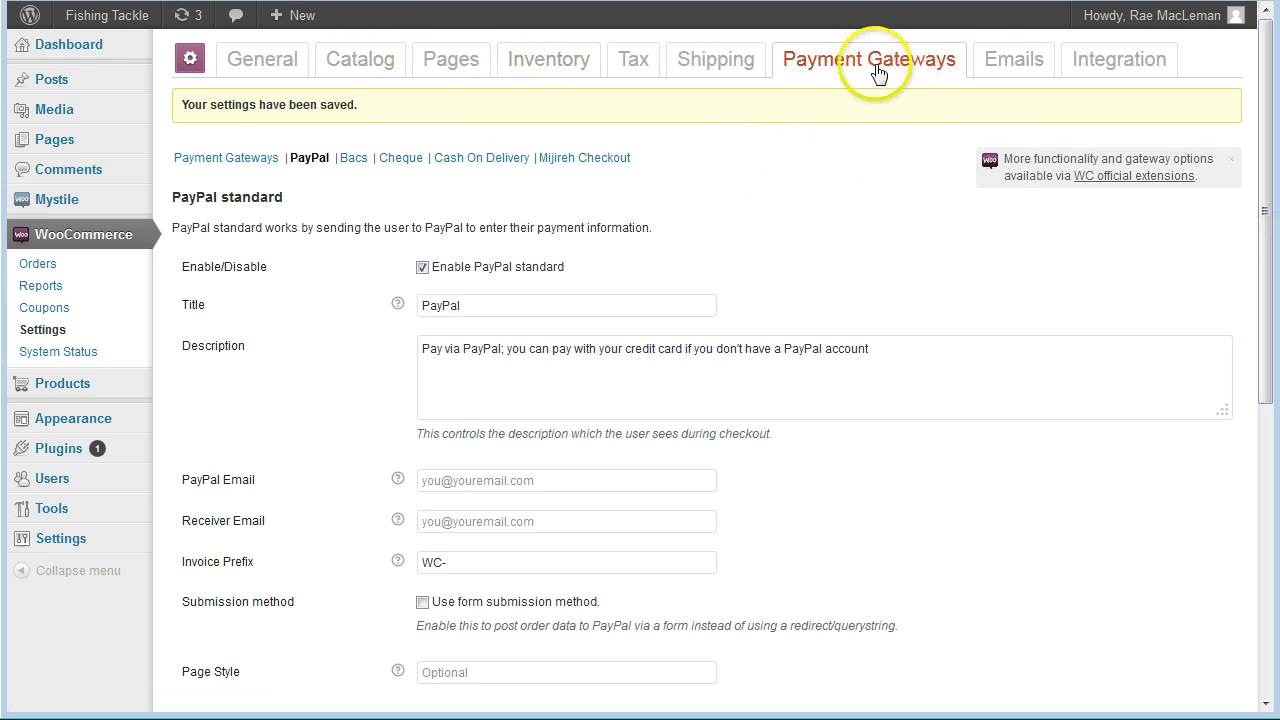
pyautogui.click(228, 160)
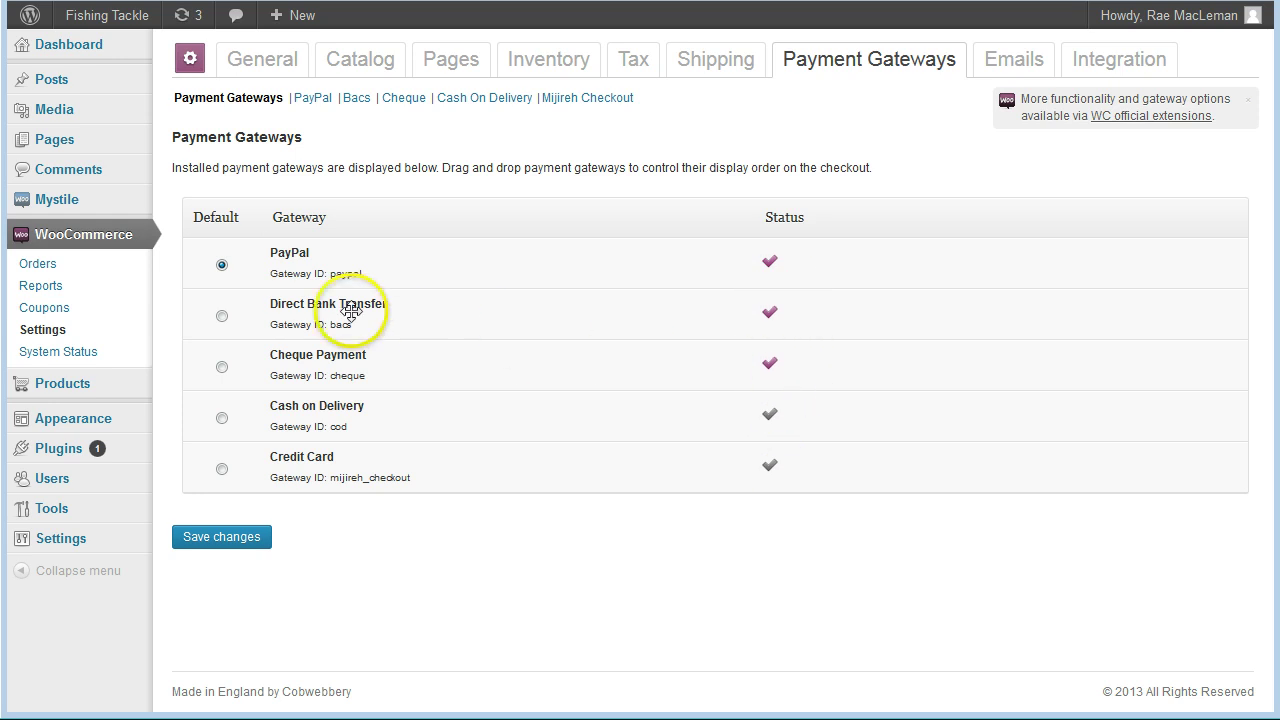
pyautogui.click(357, 100)
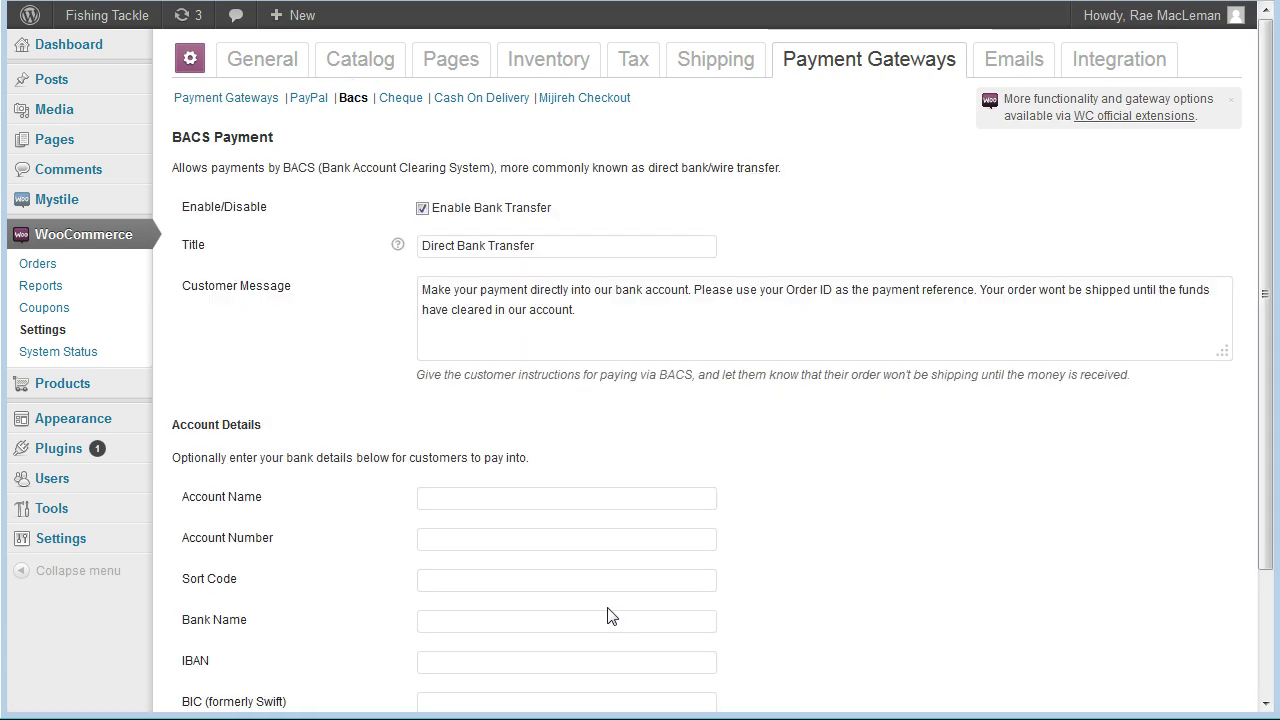
pyautogui.click(422, 208)
pyautogui.scroll(-3, 486, 414)
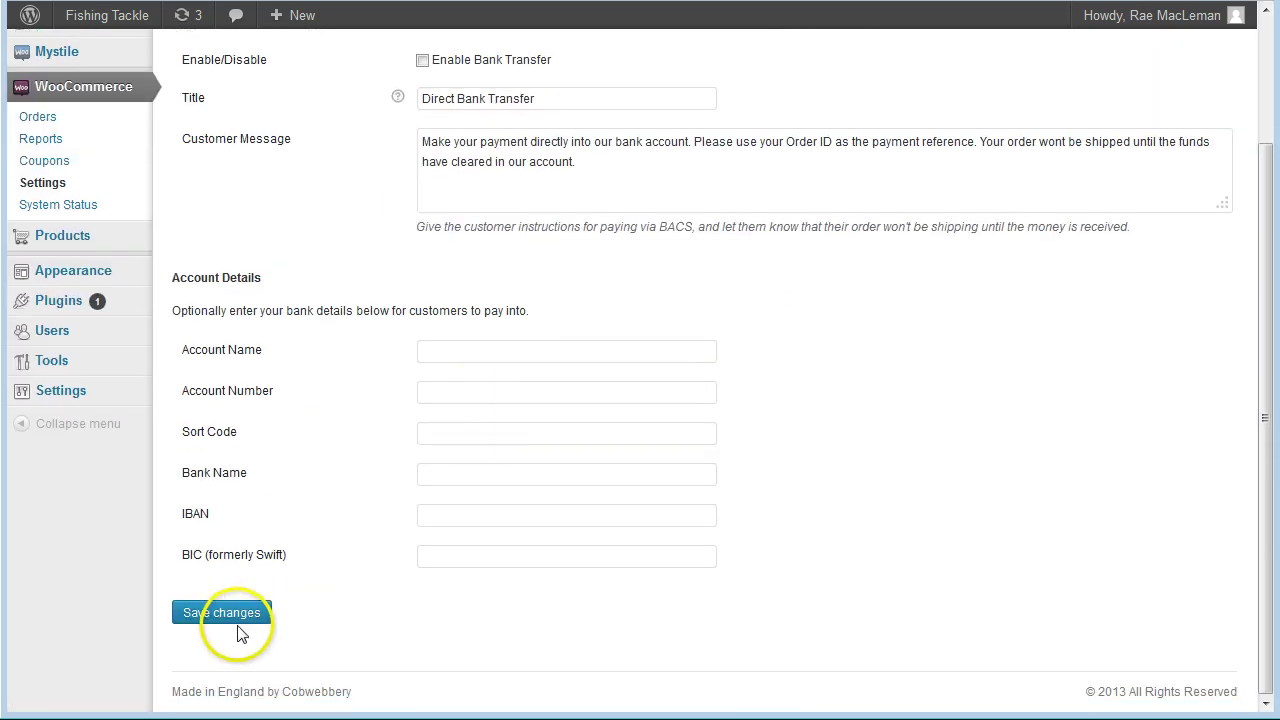
pyautogui.click(220, 612)
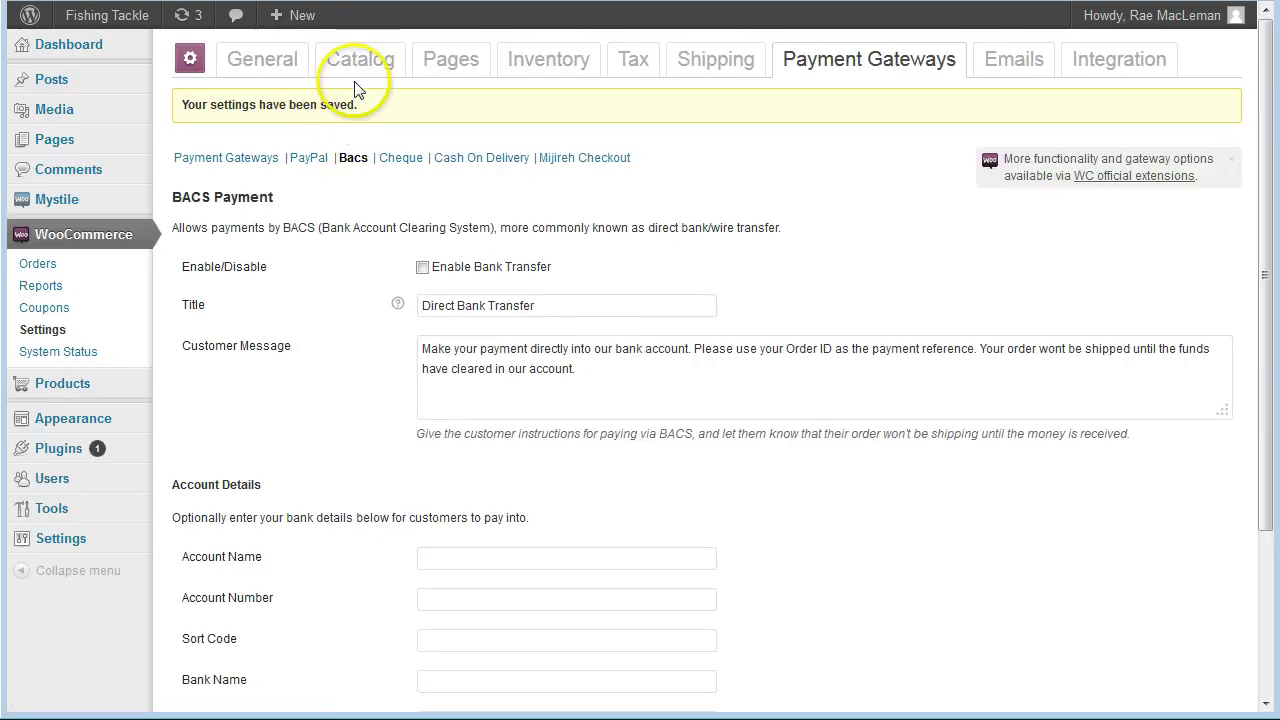
# Uncheck Enable Cheque Payment, save, and return to the gateways list to check statuses.
pyautogui.click(265, 160)
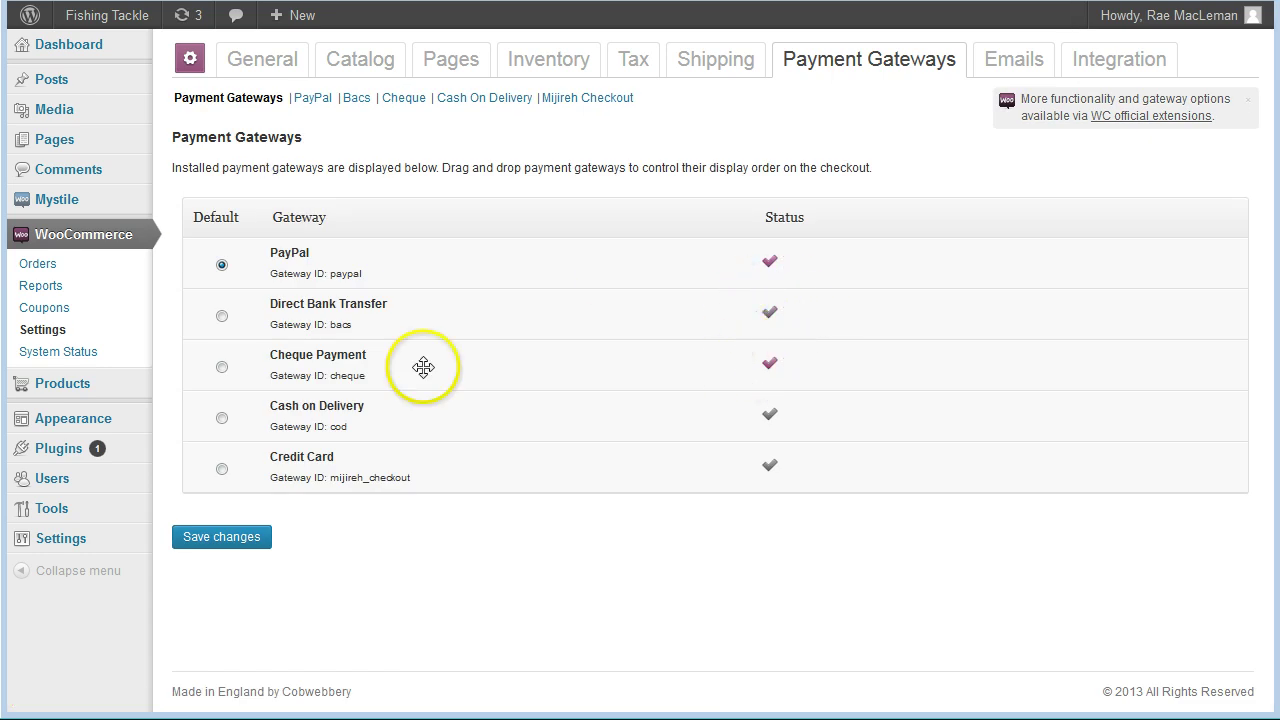
pyautogui.click(404, 100)
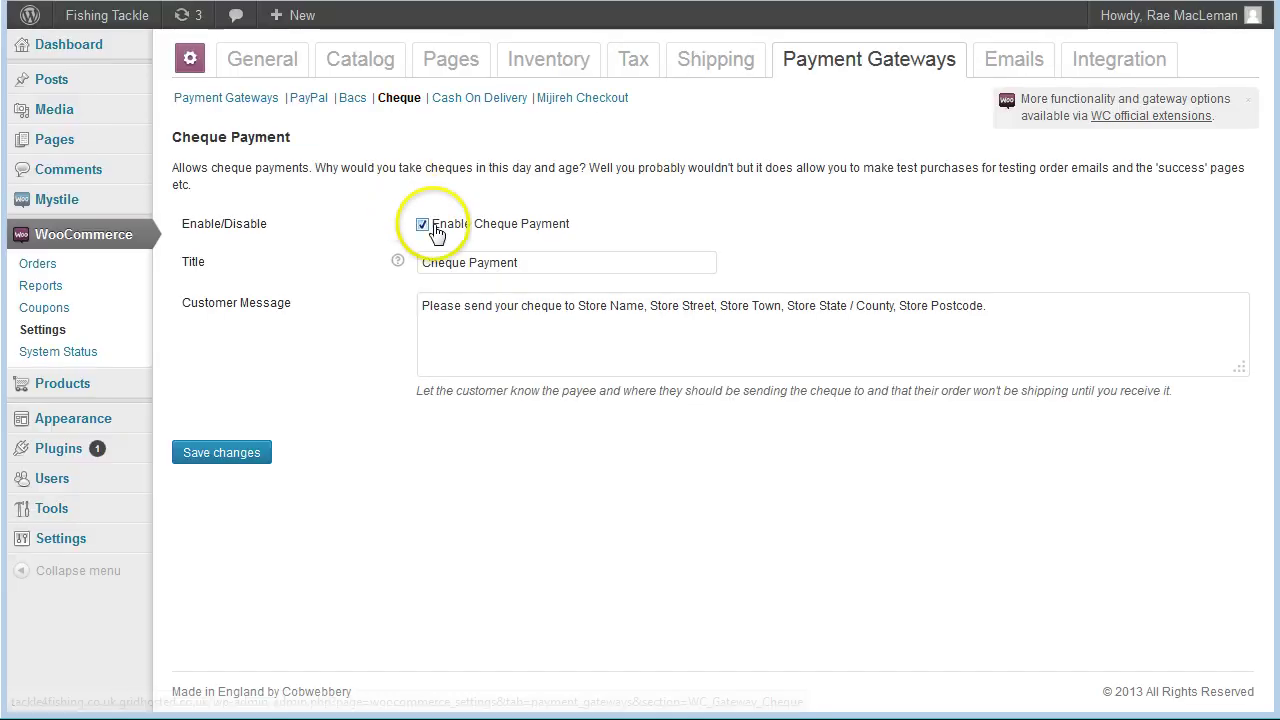
pyautogui.click(424, 226)
pyautogui.click(257, 451)
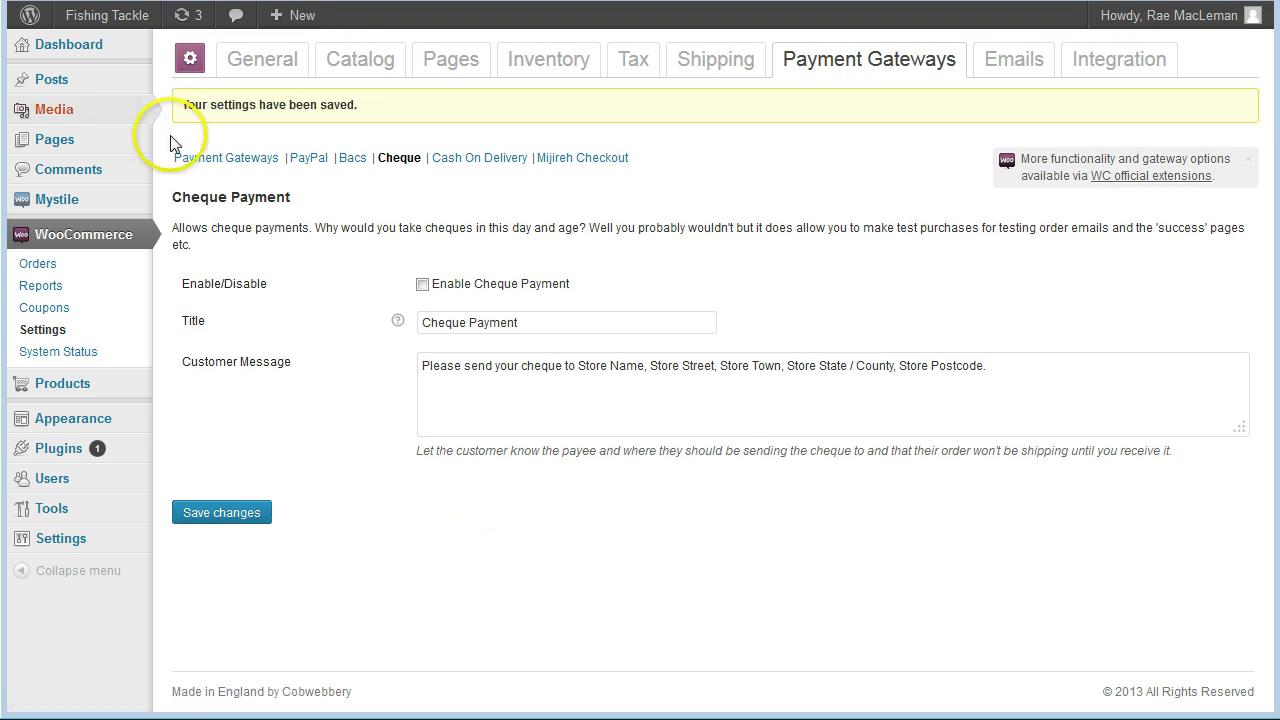
pyautogui.click(210, 162)
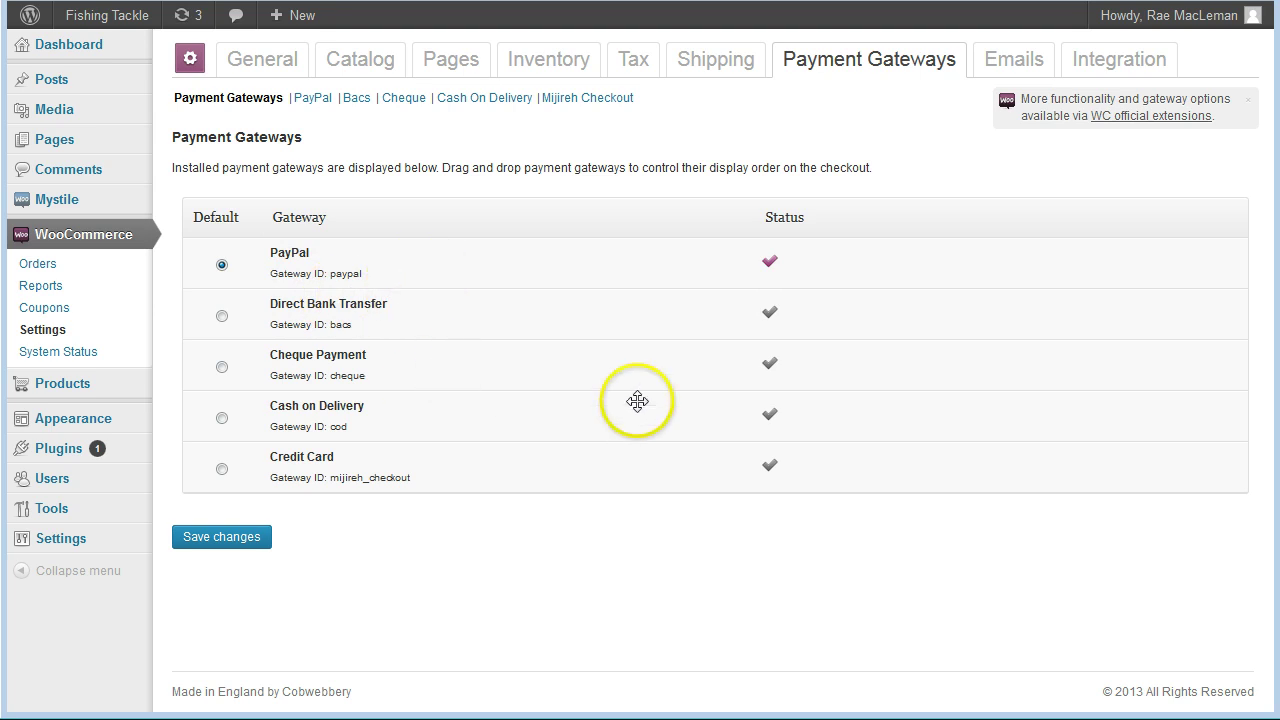
# Bring up the Emails tab and look over sender name Fishing Tackle, base colour and footer text.
pyautogui.click(1030, 58)
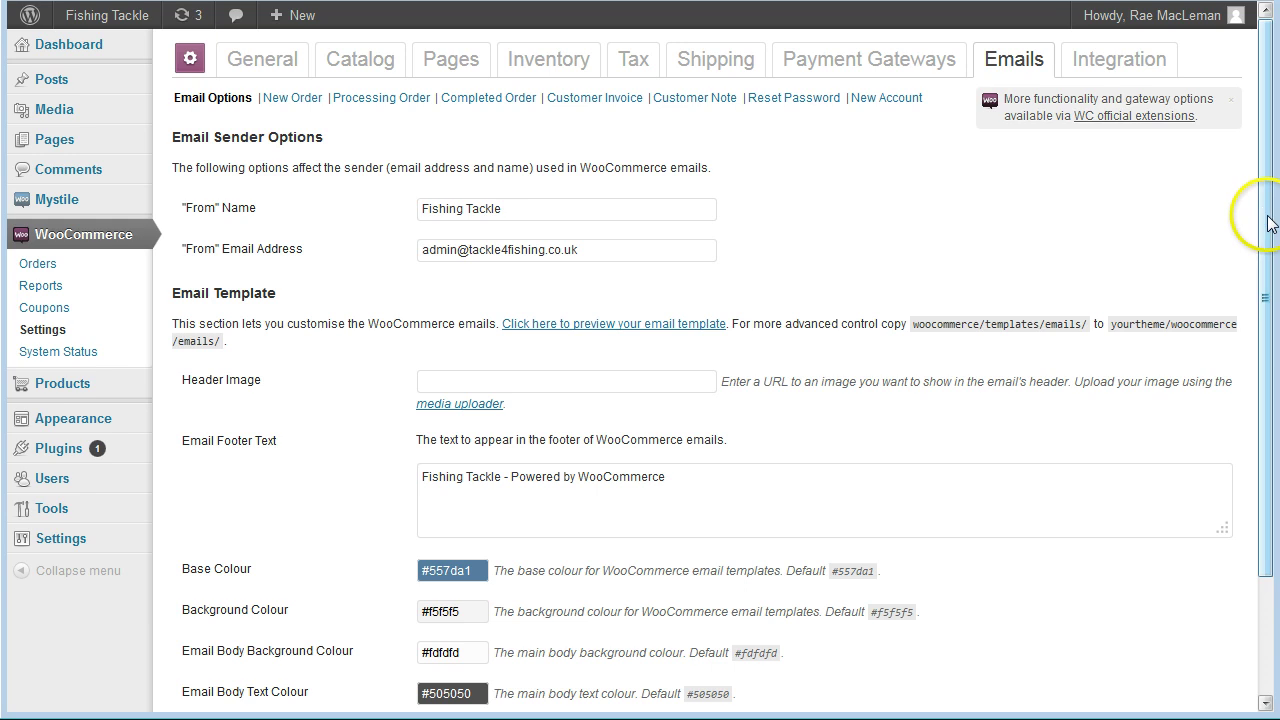
pyautogui.moveTo(1267, 222); pyautogui.dragTo(1268, 288)
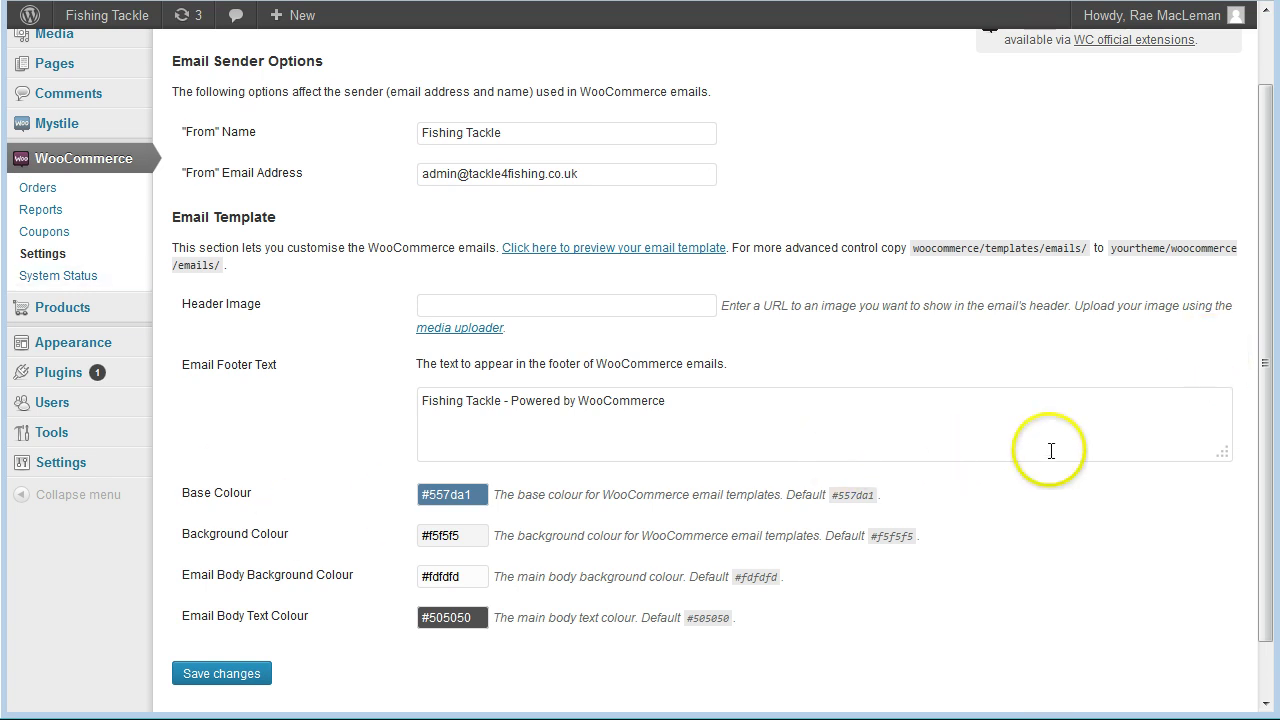
pyautogui.scroll(-1, 1249, 446)
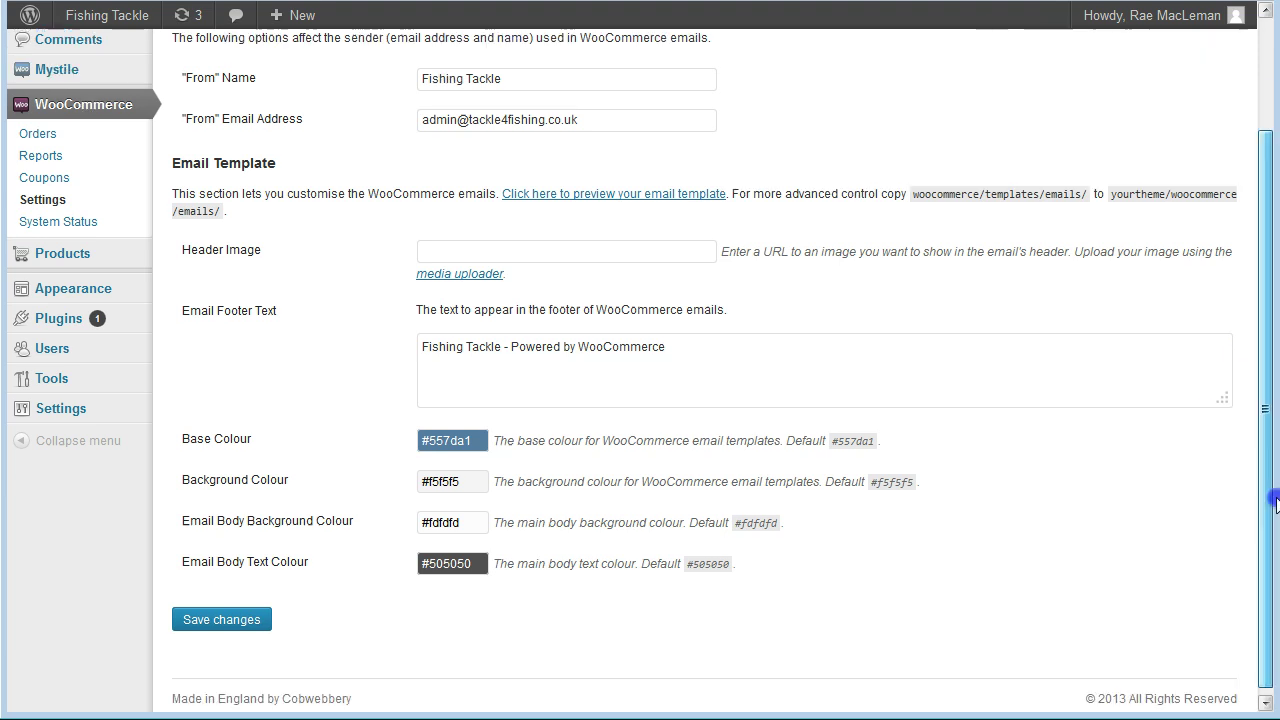
pyautogui.scroll(3, 1265, 500)
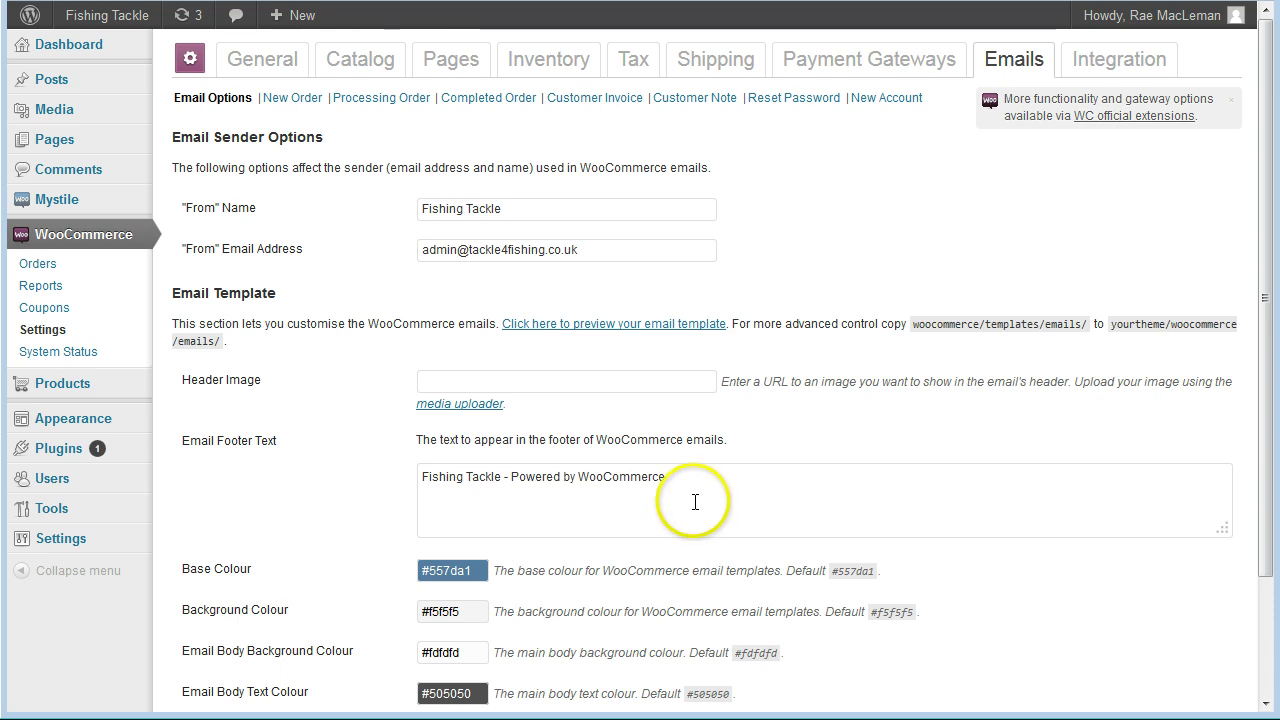
# Delete ' | Powered by WooCommerce' from the email footer, leaving 'Fishing Tackle', and save.
pyautogui.moveTo(680, 480); pyautogui.dragTo(566, 477)
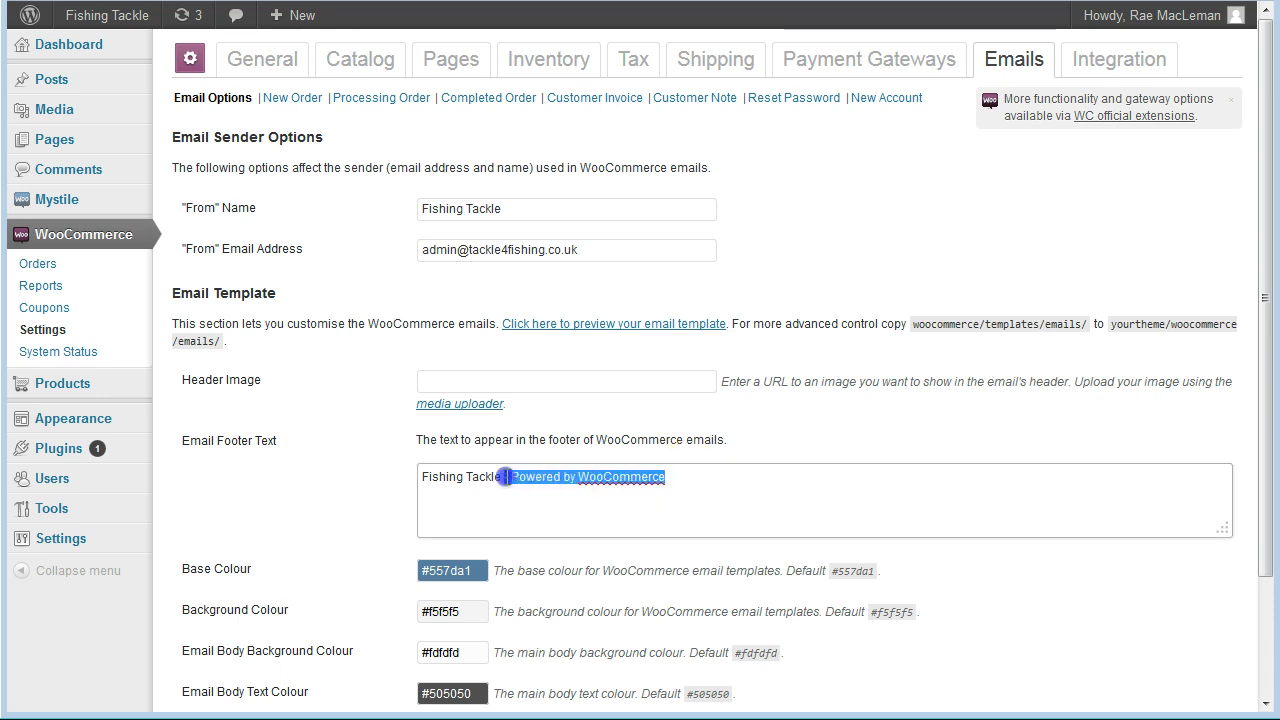
pyautogui.press('BackSpace')
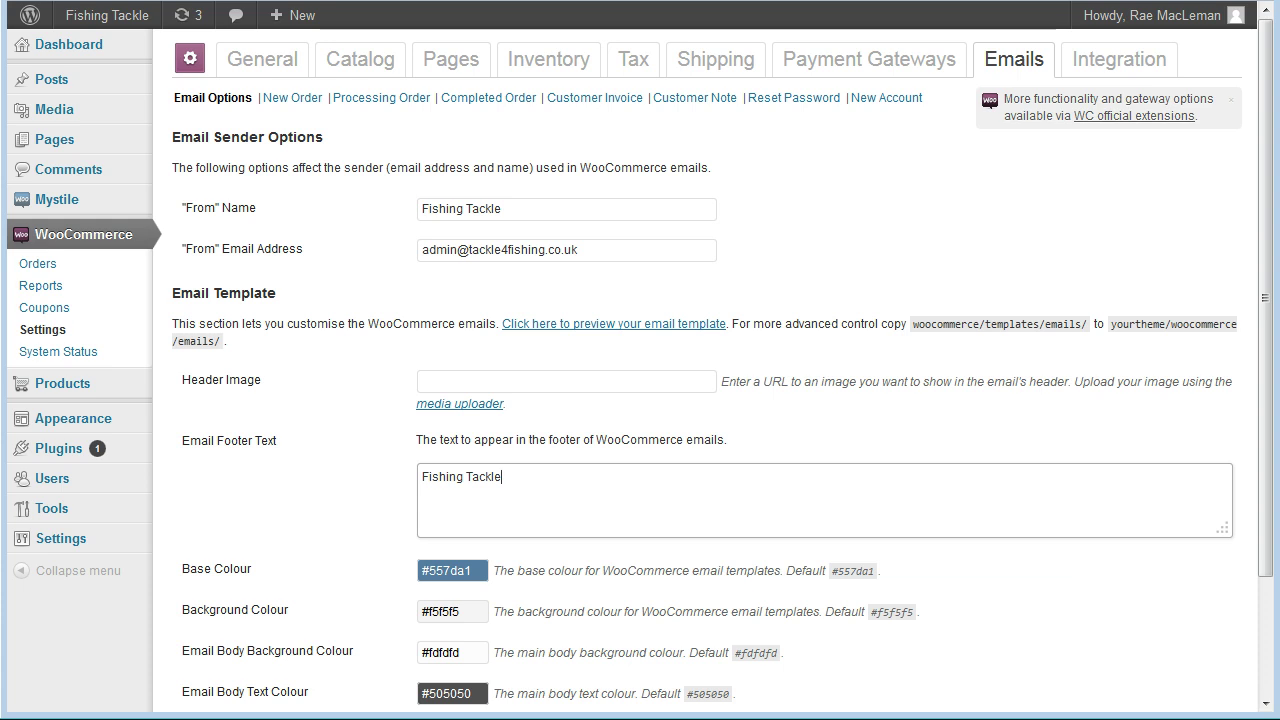
pyautogui.moveTo(1264, 429); pyautogui.dragTo(1266, 577)
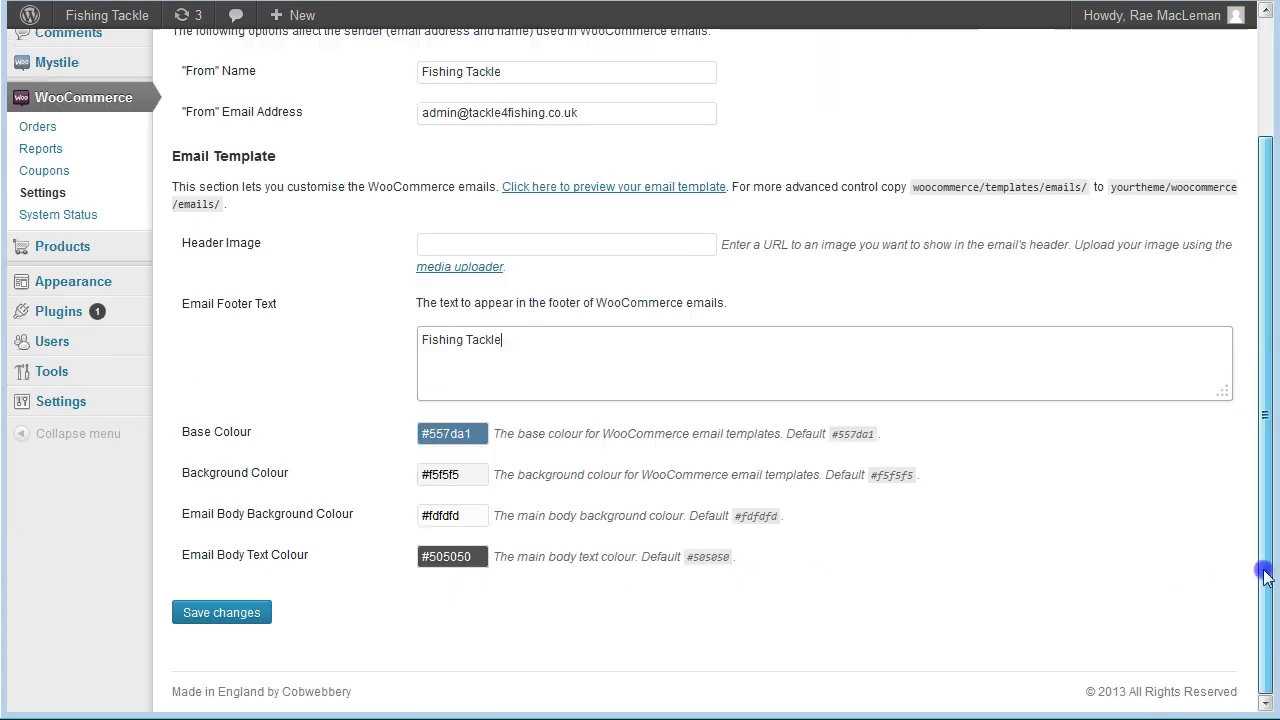
pyautogui.click(247, 617)
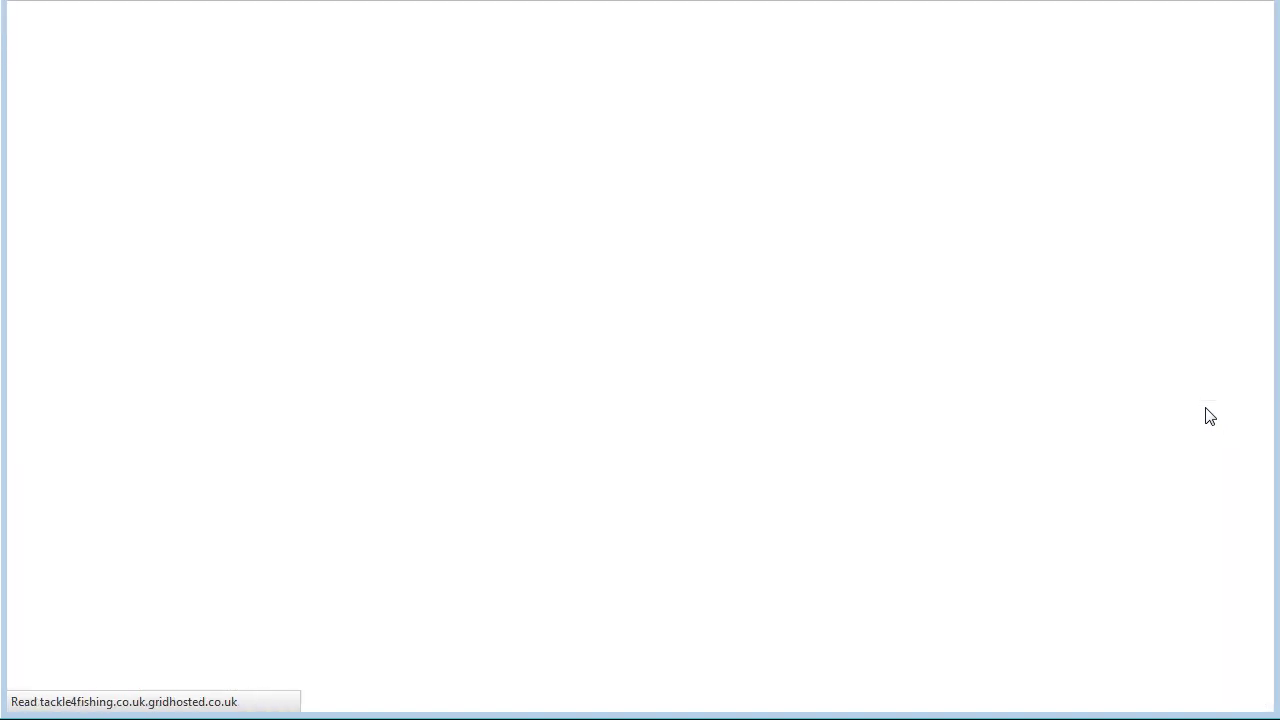
# Look over the Google Analytics ID and tracking options on the Integration tab, then save them empty.
pyautogui.click(1110, 68)
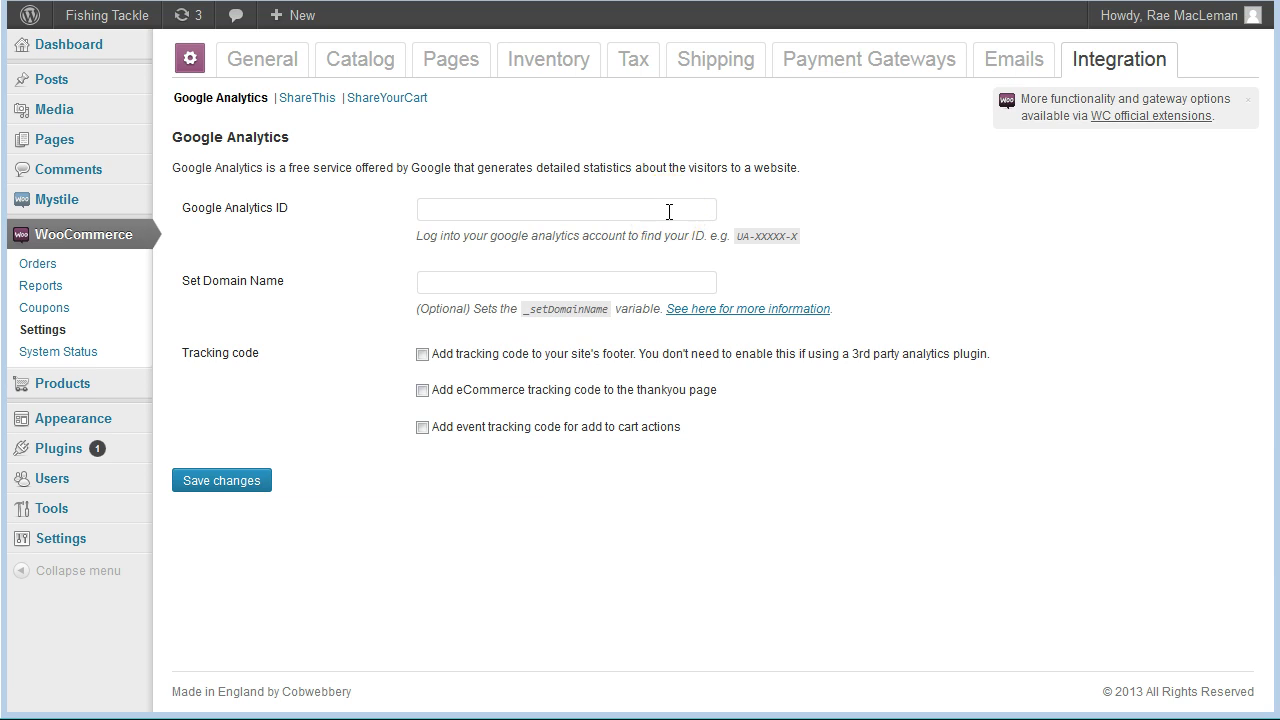
pyautogui.moveTo(643, 243); pyautogui.dragTo(629, 272)
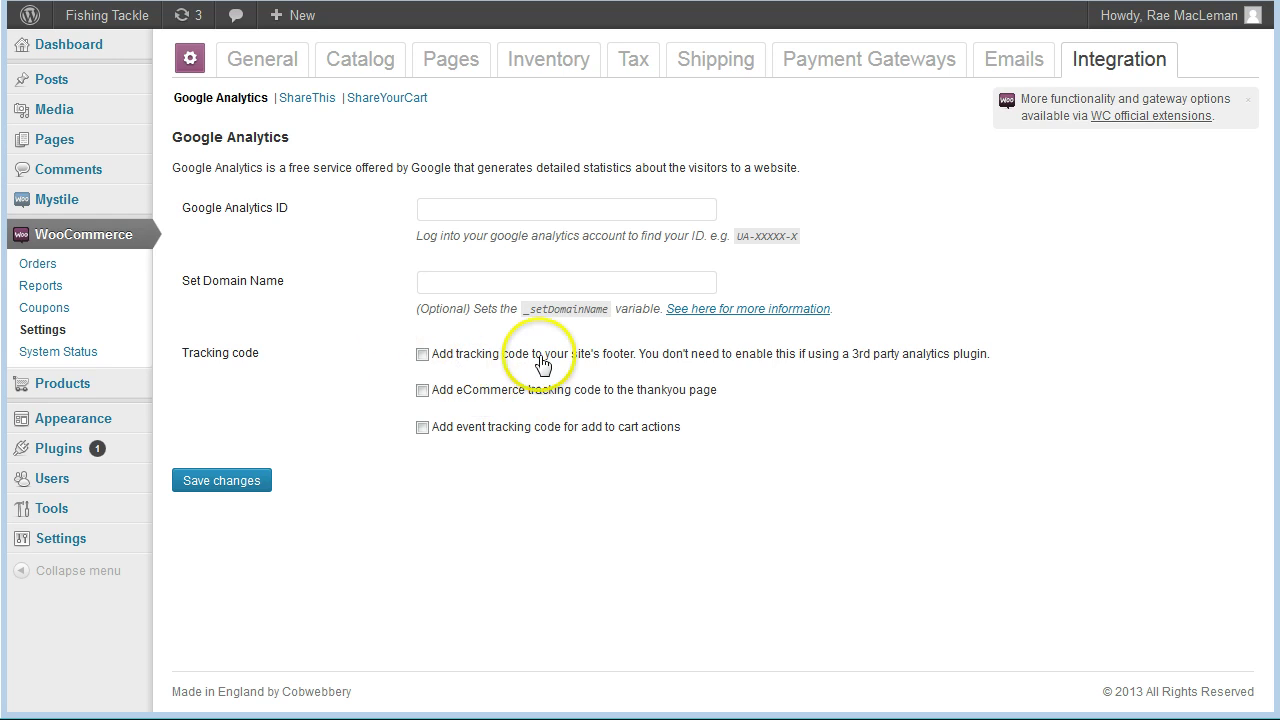
pyautogui.click(607, 205)
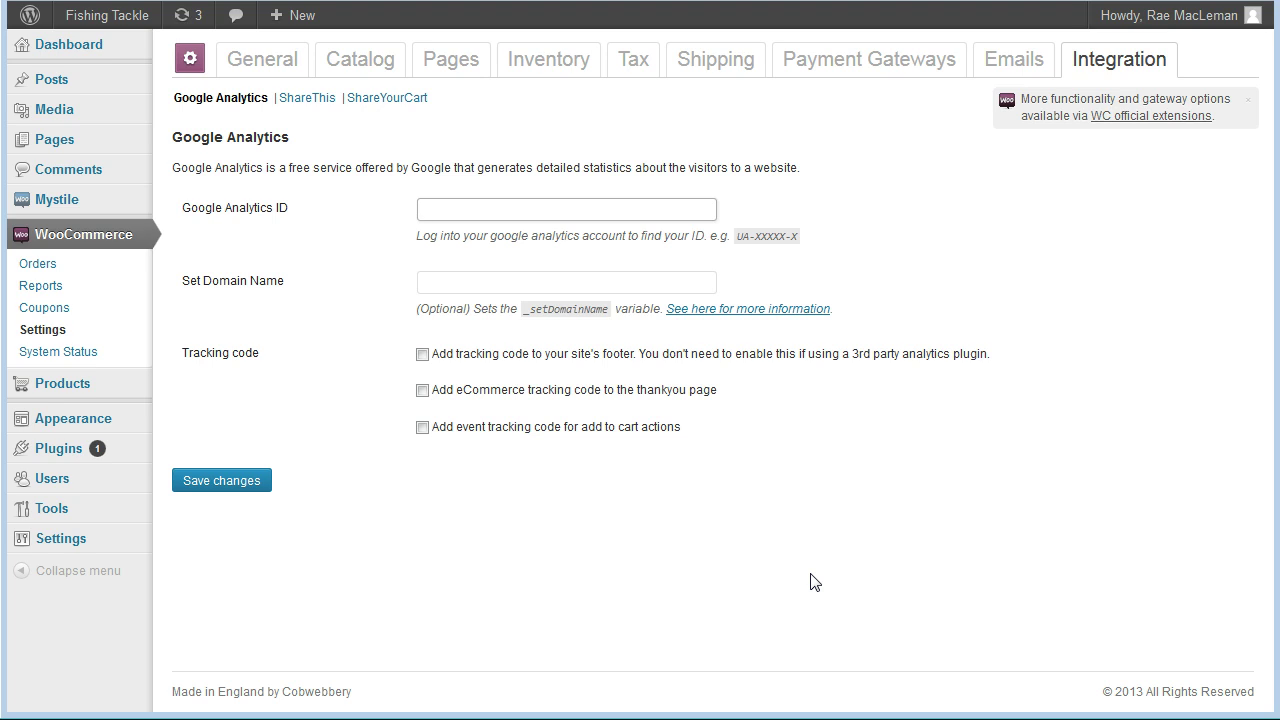
pyautogui.click(913, 515)
pyautogui.click(927, 490)
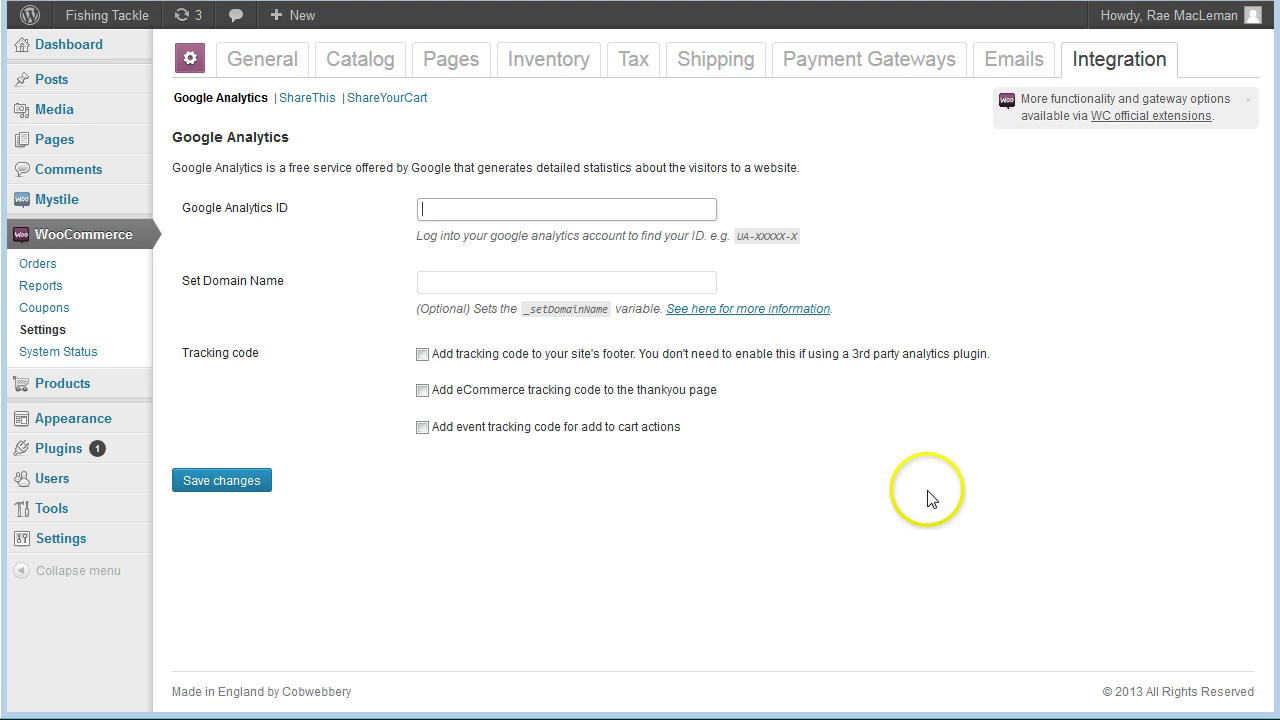
pyautogui.click(213, 480)
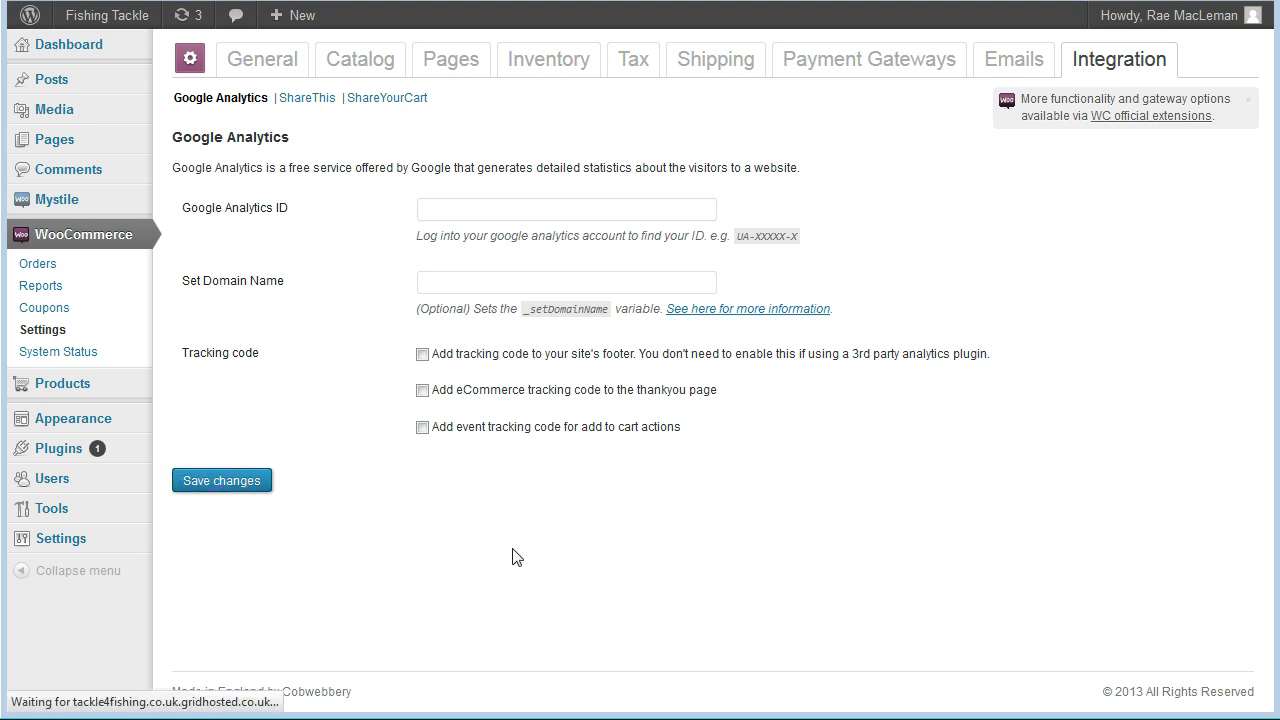